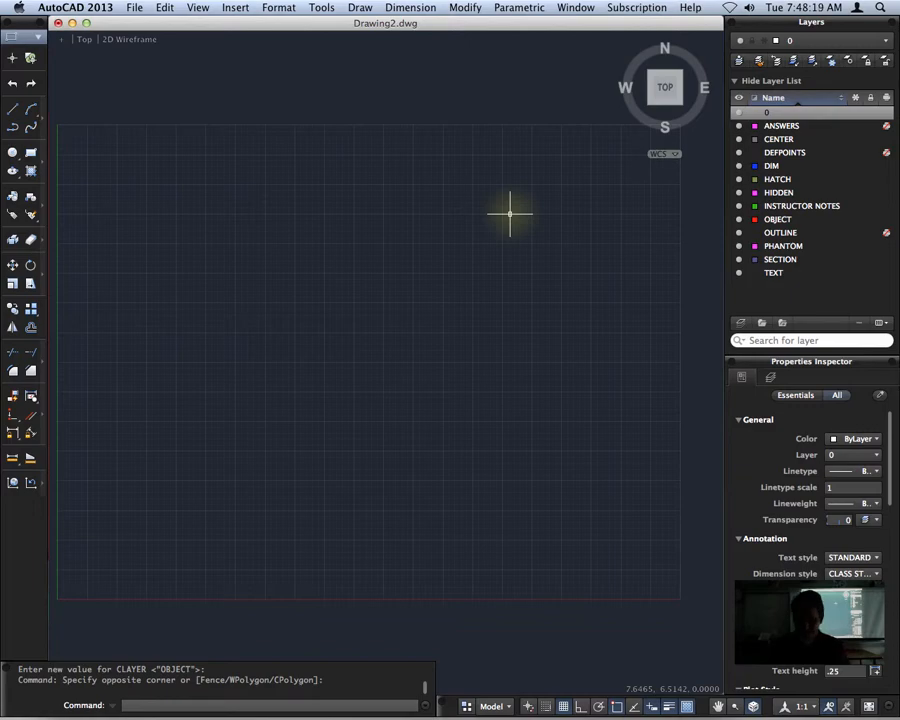
Place a point in the upper-left area of the drawing grid, at about X 2.4, Y 6.4
{"action": "type", "text": "point"}
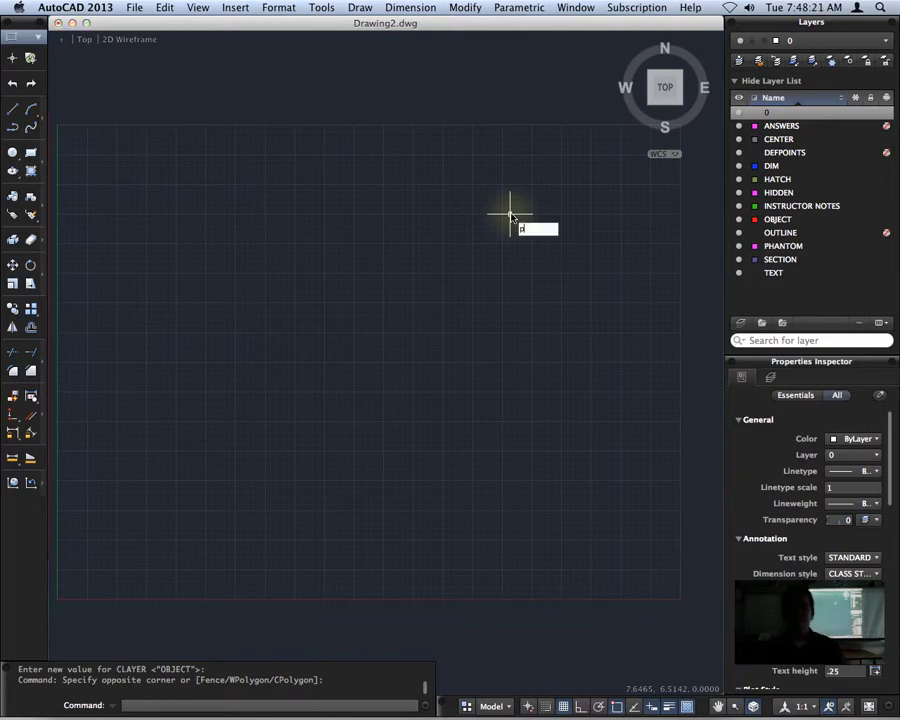
{"action": "key", "text": "Return"}
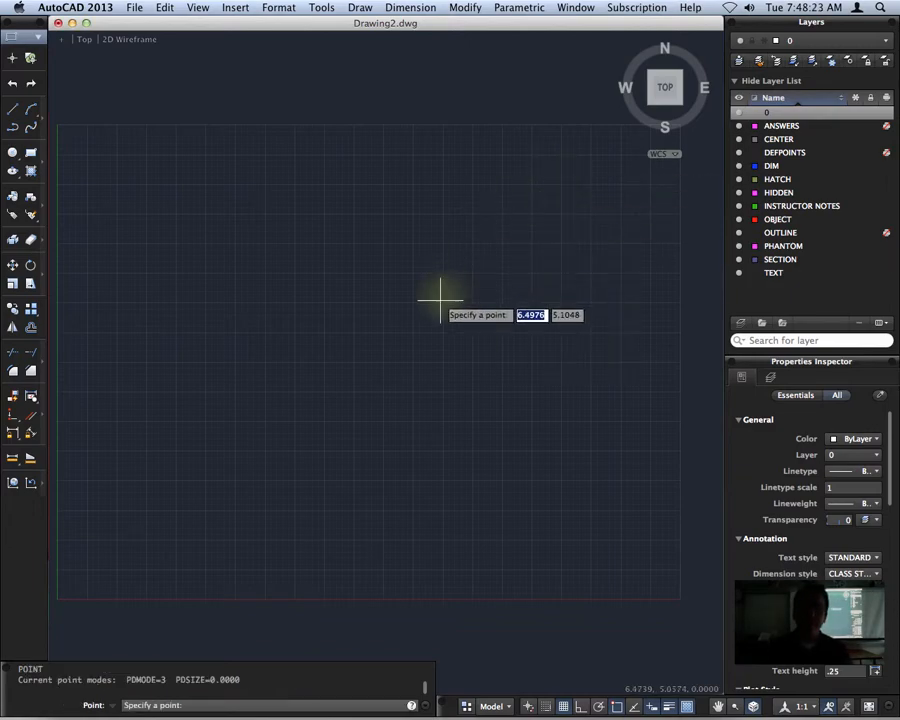
{"action": "left_click", "coordinate": [198, 224]}
{"action": "scroll", "coordinate": [181, 224], "scroll_direction": "up", "scroll_amount": 5}
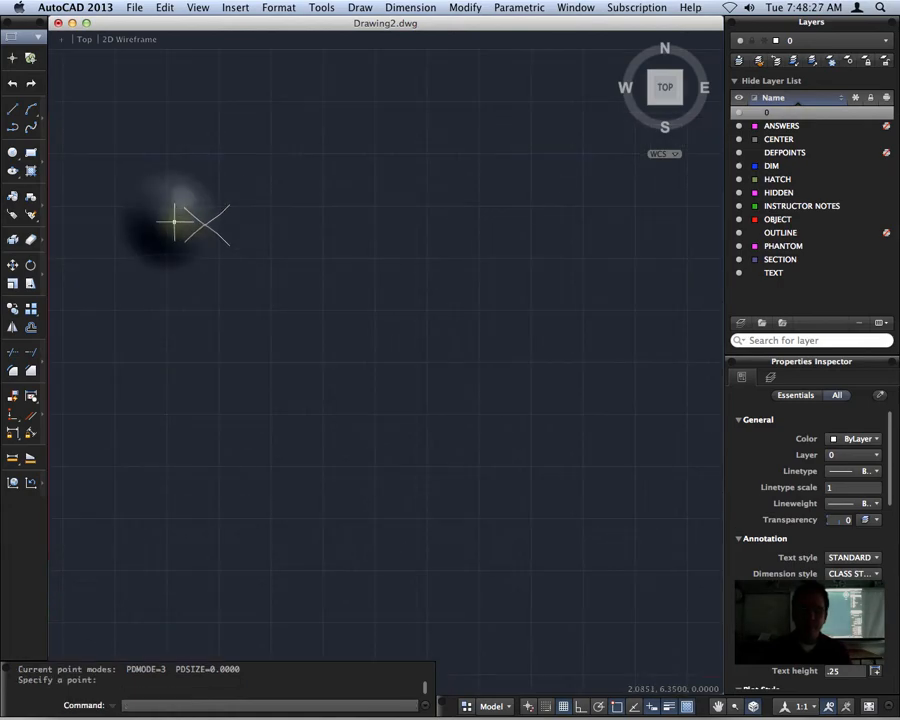
{"action": "mouse_move", "coordinate": [174, 222]}
{"action": "middle_mouse_down"}
{"action": "mouse_move", "coordinate": [213, 257]}
{"action": "mouse_move", "coordinate": [329, 293]}
{"action": "middle_mouse_up"}
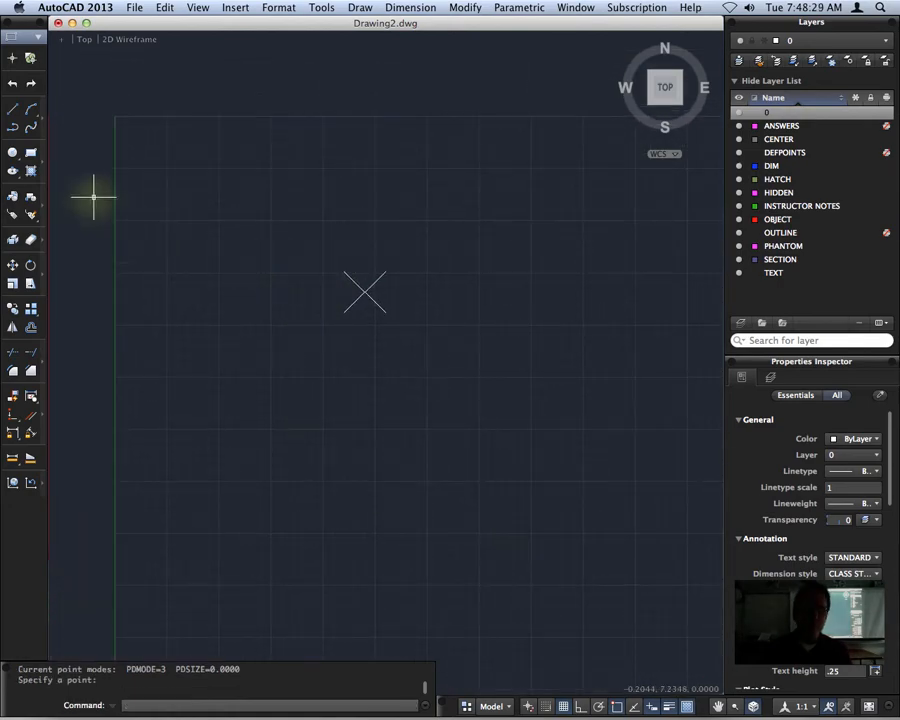
Draw a circle with radius 1 centred on the point
{"action": "left_click", "coordinate": [12, 152]}
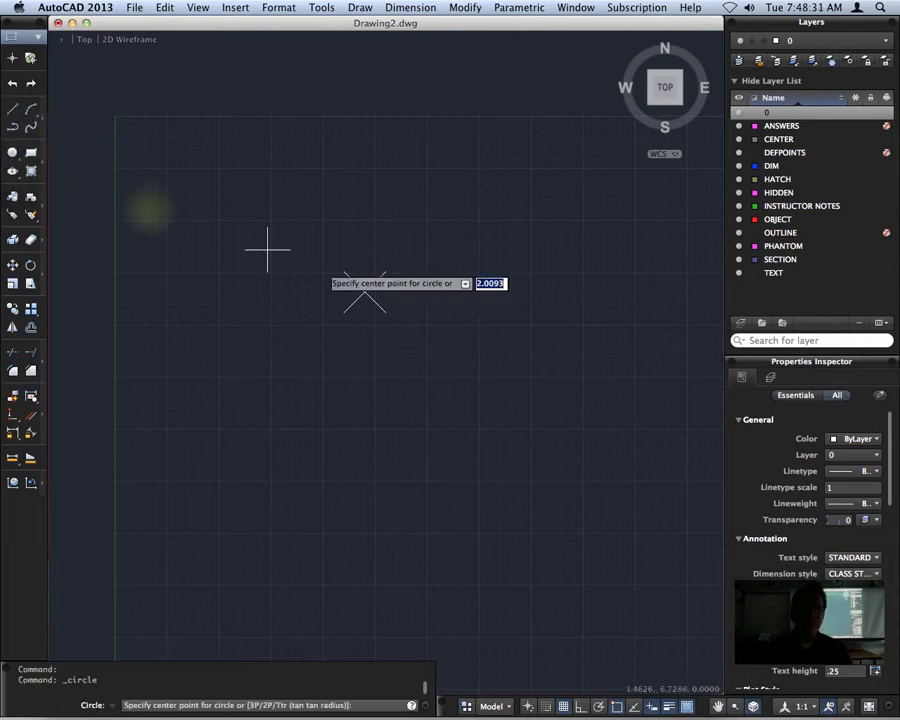
{"action": "left_click", "coordinate": [364, 292]}
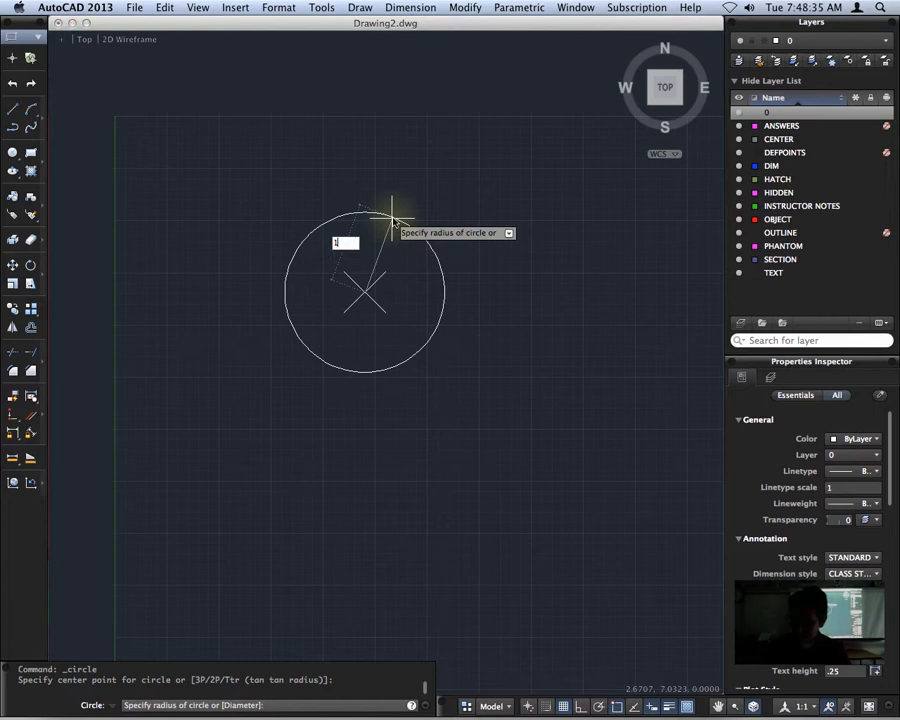
{"action": "key", "text": "Return"}
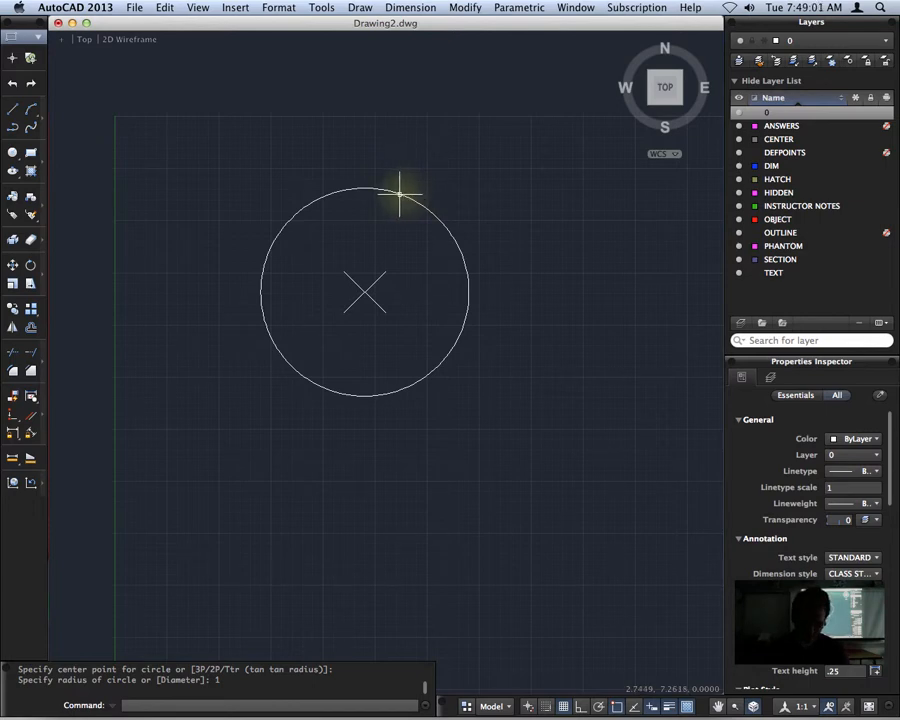
Offset the circle outward by a distance of .2
{"action": "type", "text": "OFFSET"}
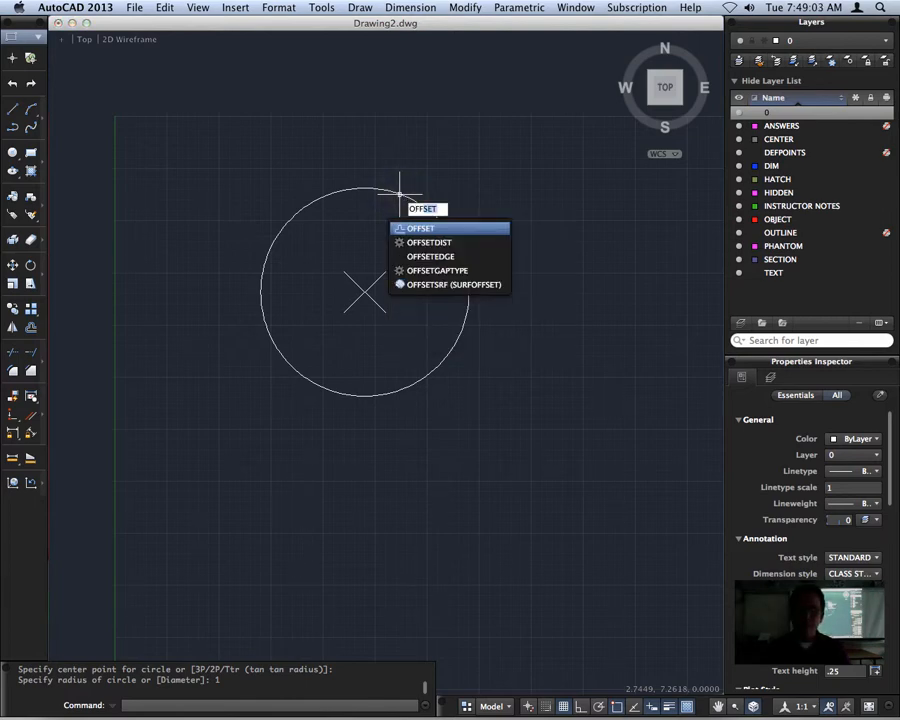
{"action": "key", "text": "Return"}
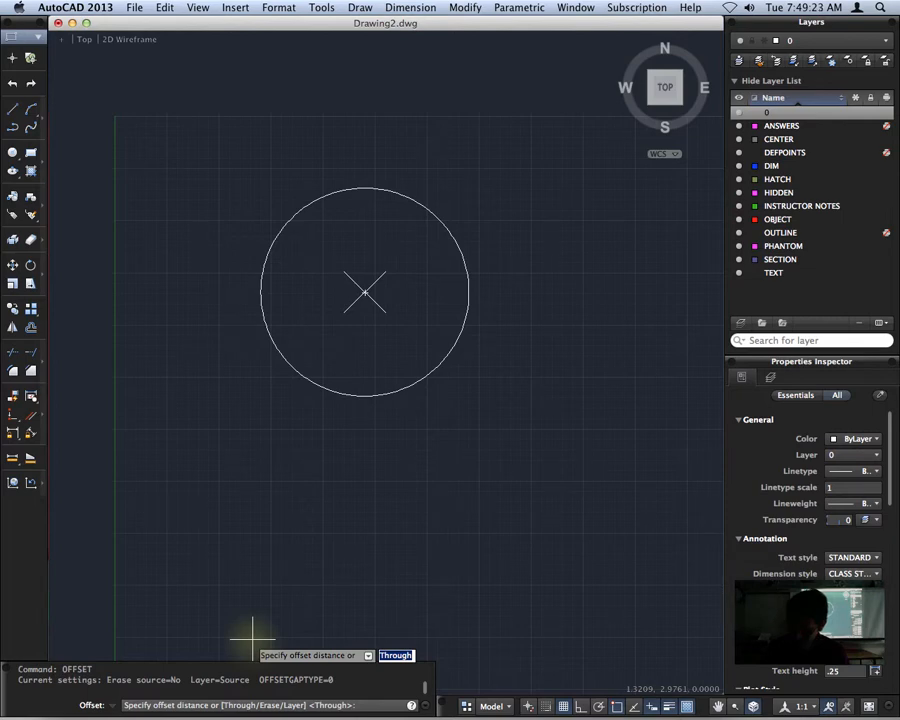
{"action": "type", "text": "1"}
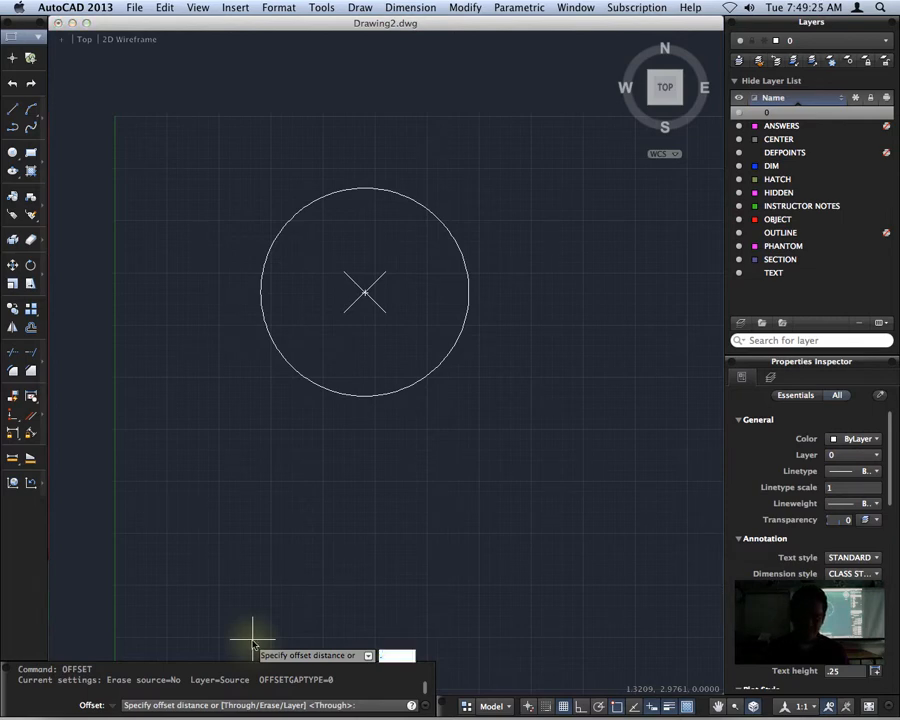
{"action": "type", "text": "2"}
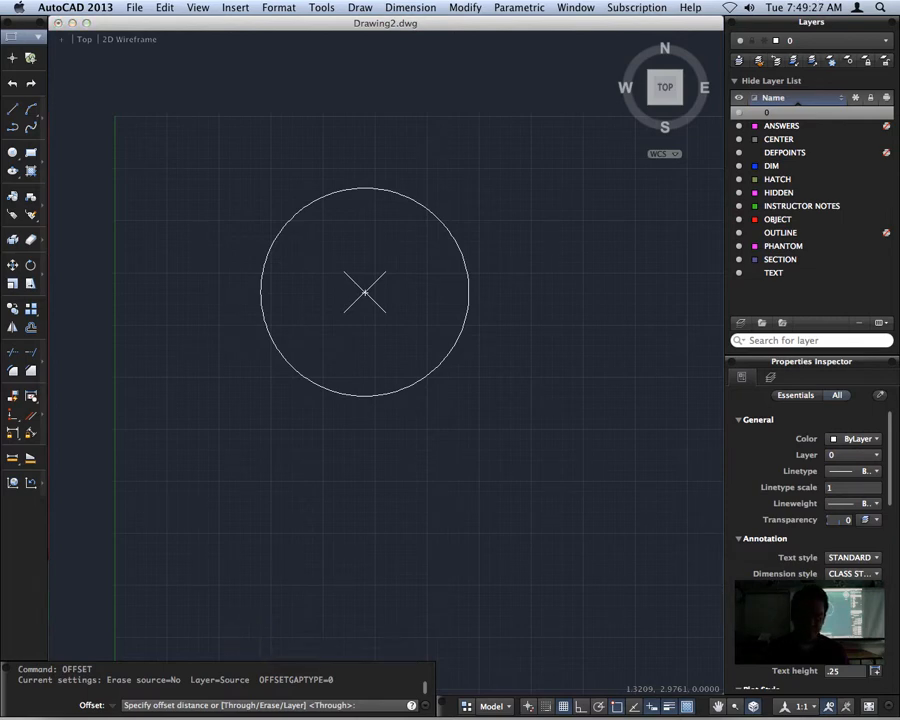
{"action": "key", "text": "Return"}
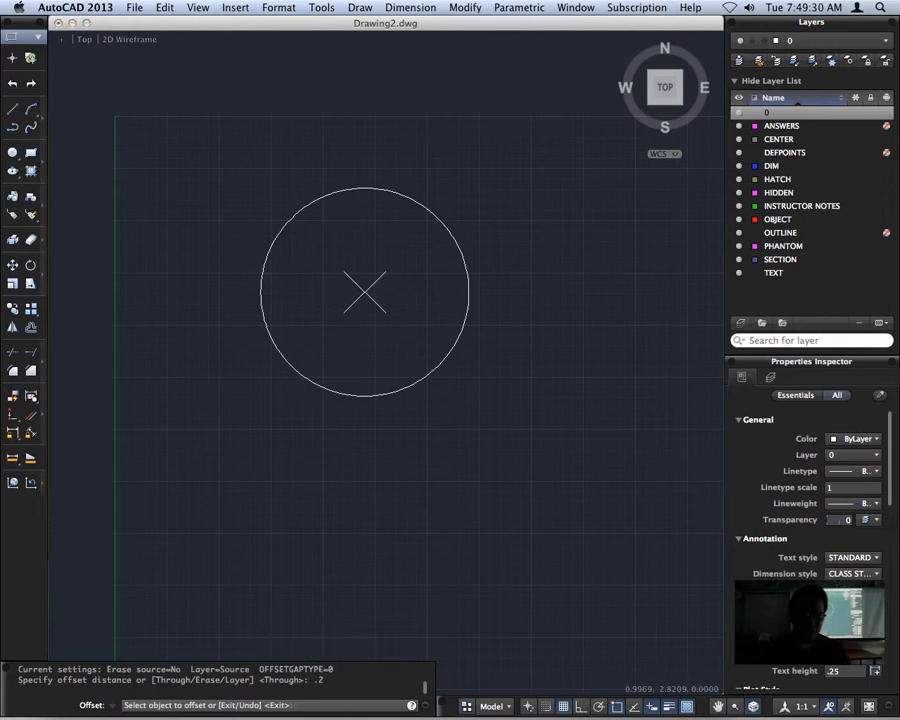
{"action": "left_click", "coordinate": [337, 191]}
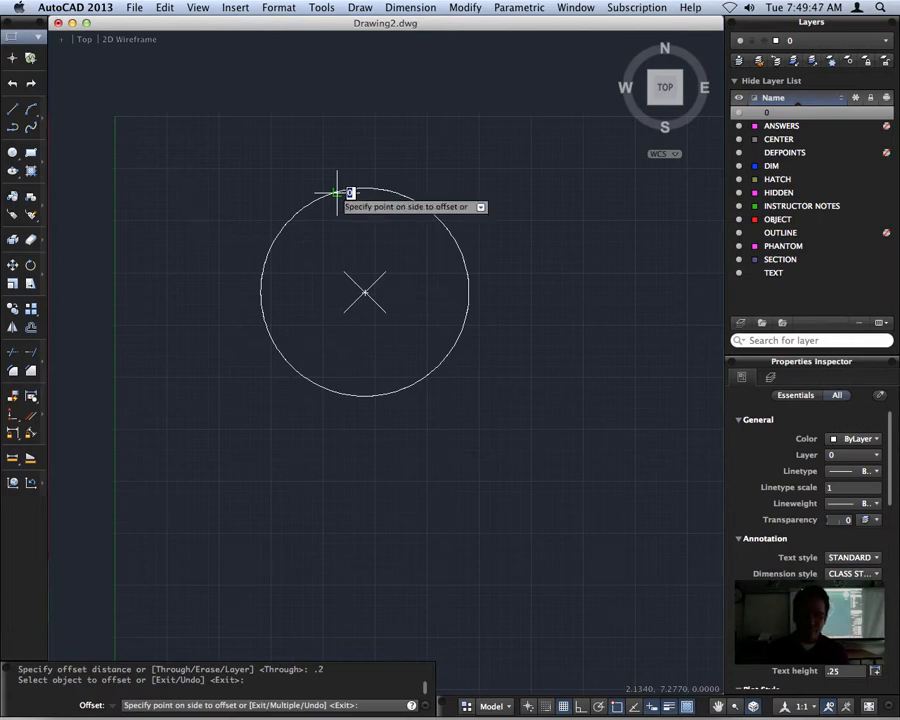
{"action": "left_click", "coordinate": [431, 180]}
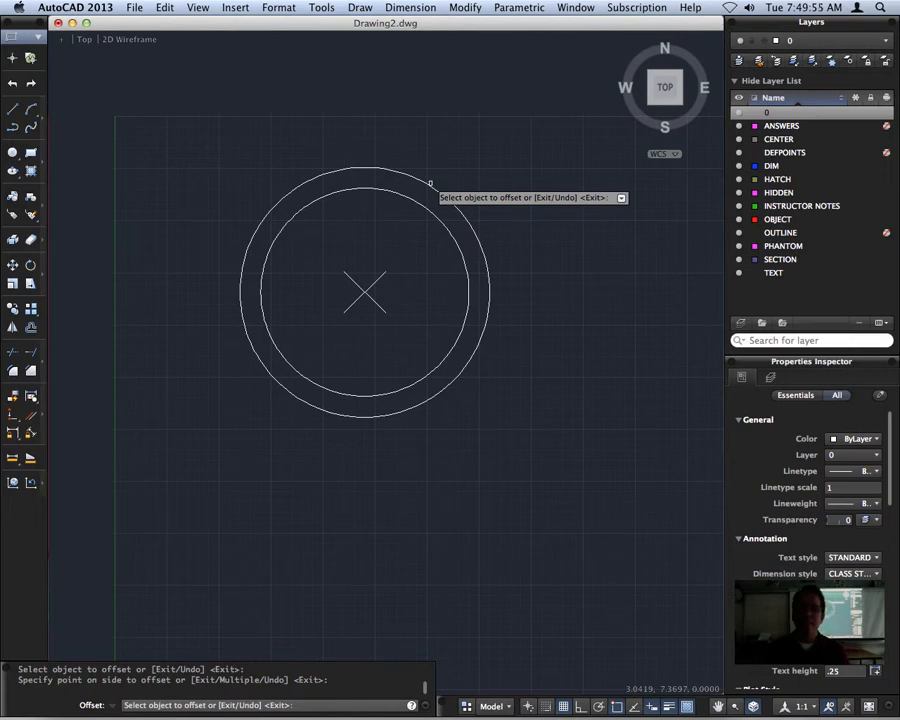
Add three more concentric circles by offsetting the outermost circle outward repeatedly at the .2 distance
{"action": "left_click", "coordinate": [476, 176]}
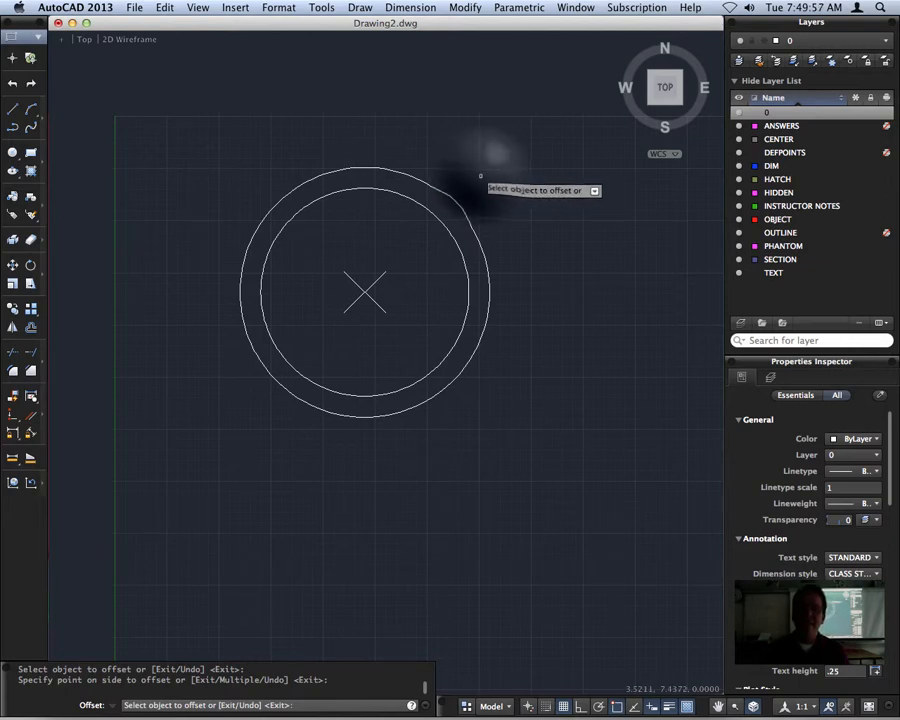
{"action": "left_click", "coordinate": [473, 195]}
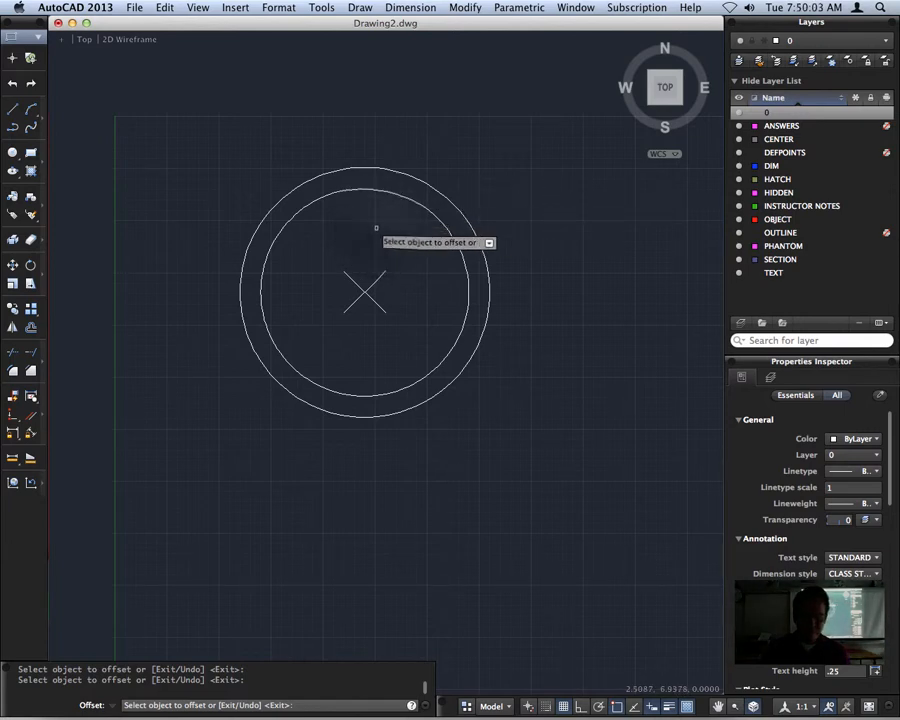
{"action": "left_click", "coordinate": [441, 190]}
{"action": "left_click", "coordinate": [462, 177]}
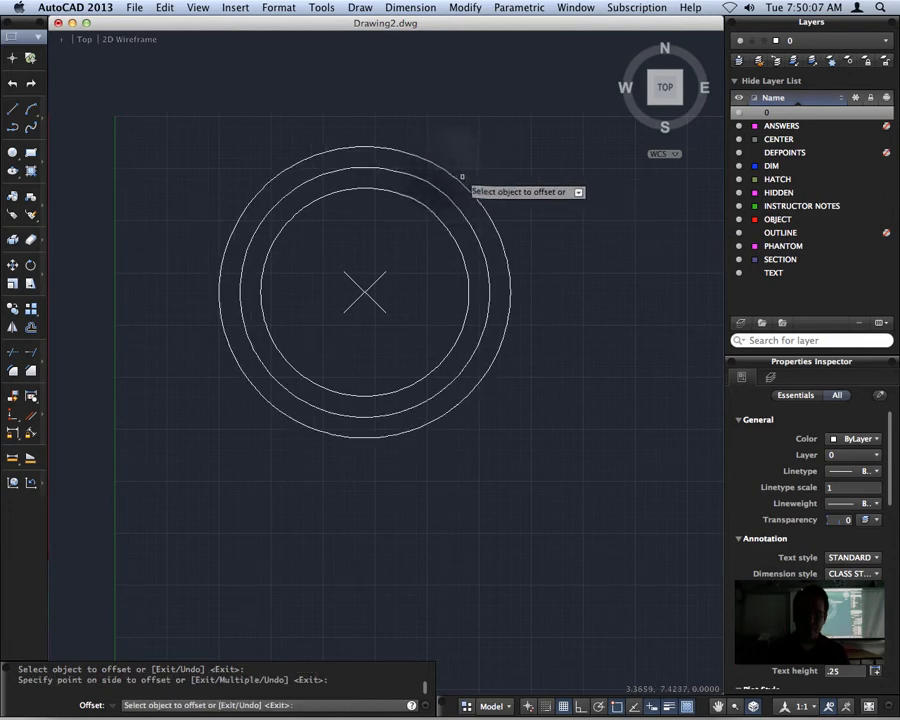
{"action": "left_click", "coordinate": [445, 180]}
{"action": "left_click", "coordinate": [470, 172]}
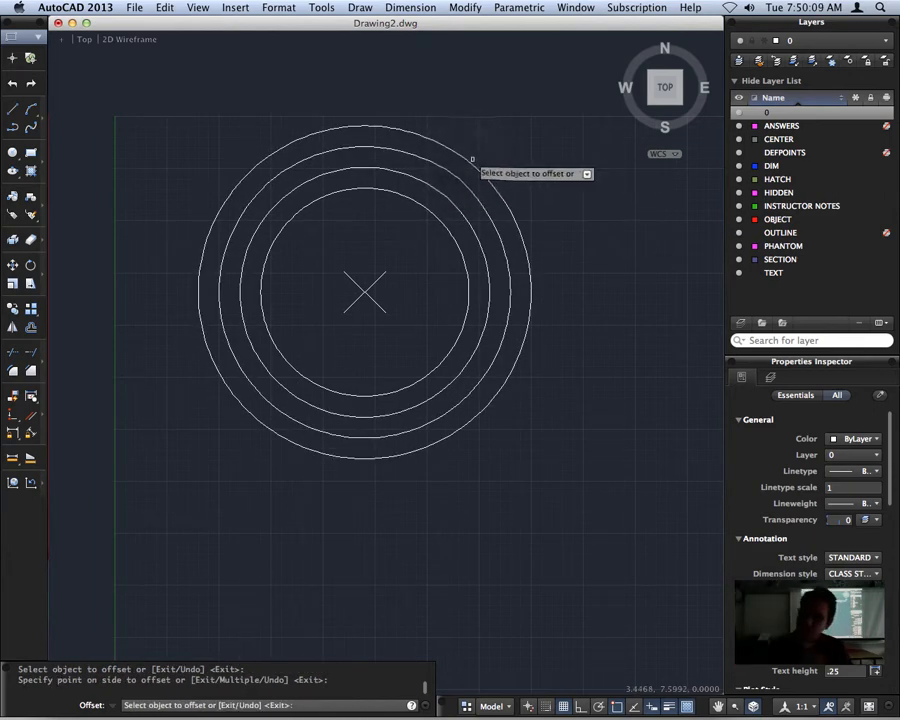
{"action": "left_click", "coordinate": [473, 159]}
{"action": "left_click", "coordinate": [487, 155]}
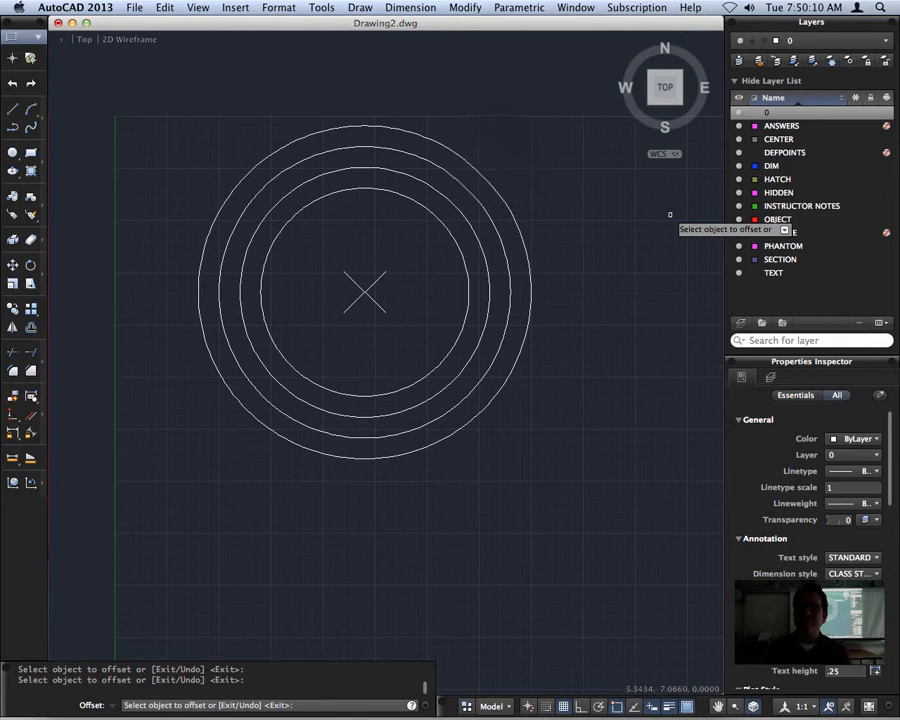
{"action": "left_click", "coordinate": [458, 142]}
{"action": "left_click", "coordinate": [564, 229]}
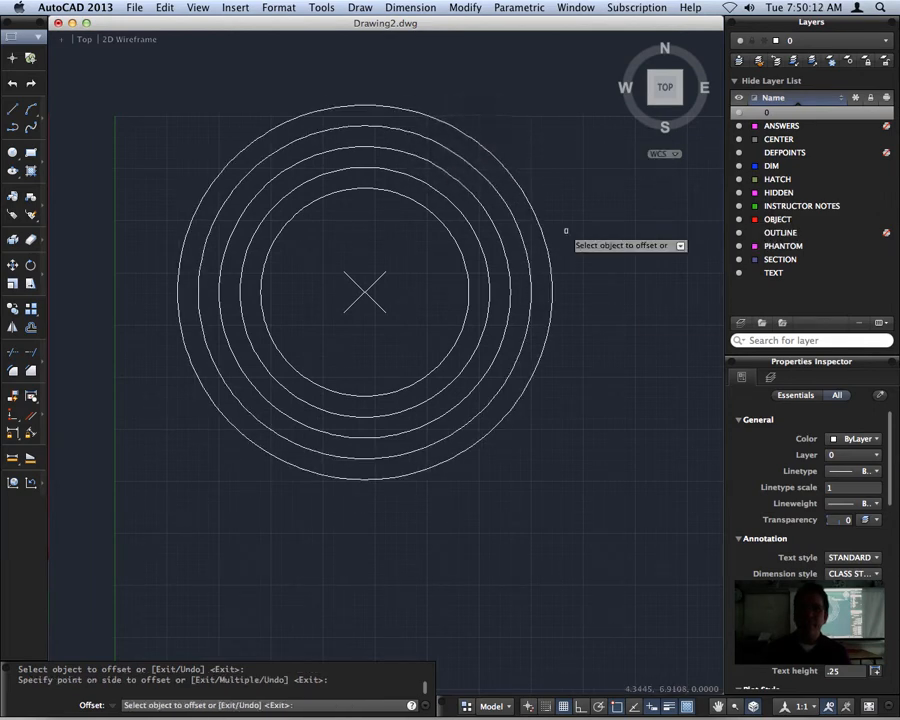
Offset the original circle and each resulting inner circle inward at the .2 distance to add three smaller circles, and end the Offset command
{"action": "left_click", "coordinate": [361, 188]}
{"action": "left_click", "coordinate": [362, 202]}
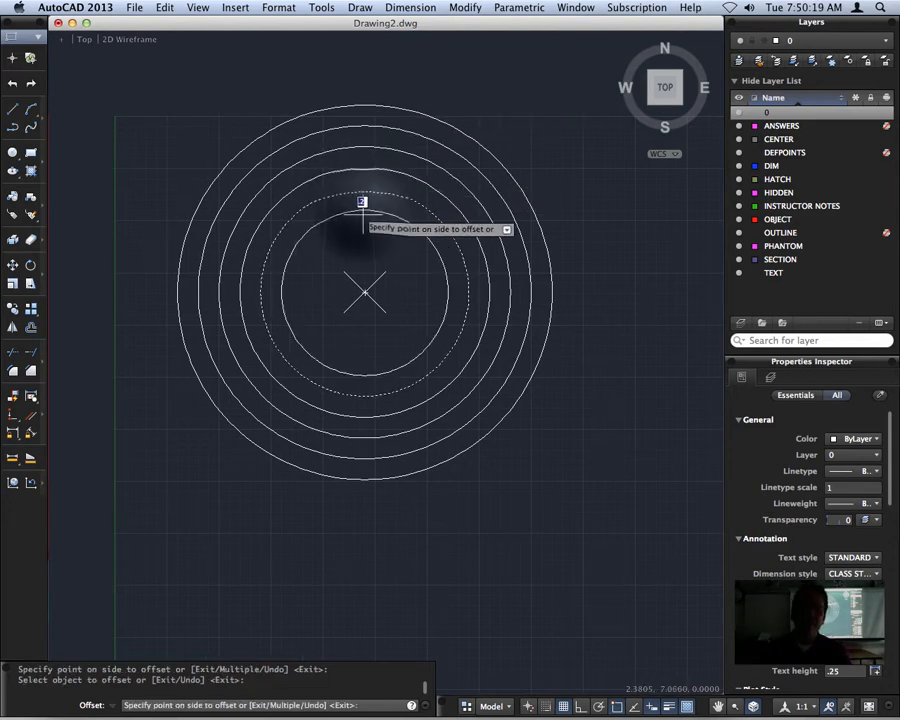
{"action": "left_click", "coordinate": [362, 202]}
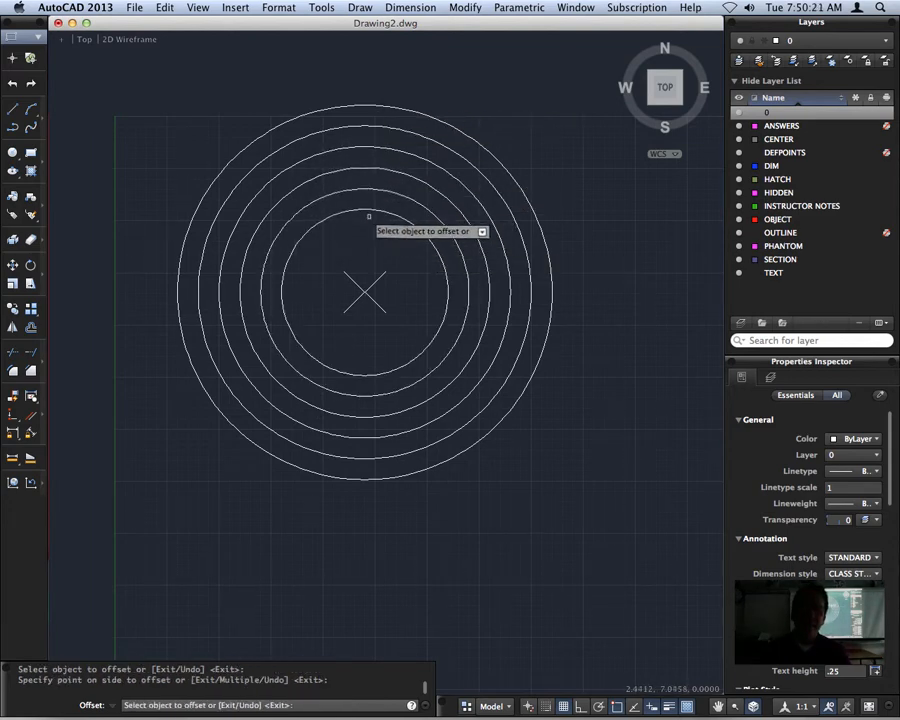
{"action": "left_click", "coordinate": [366, 207]}
{"action": "left_click", "coordinate": [372, 236]}
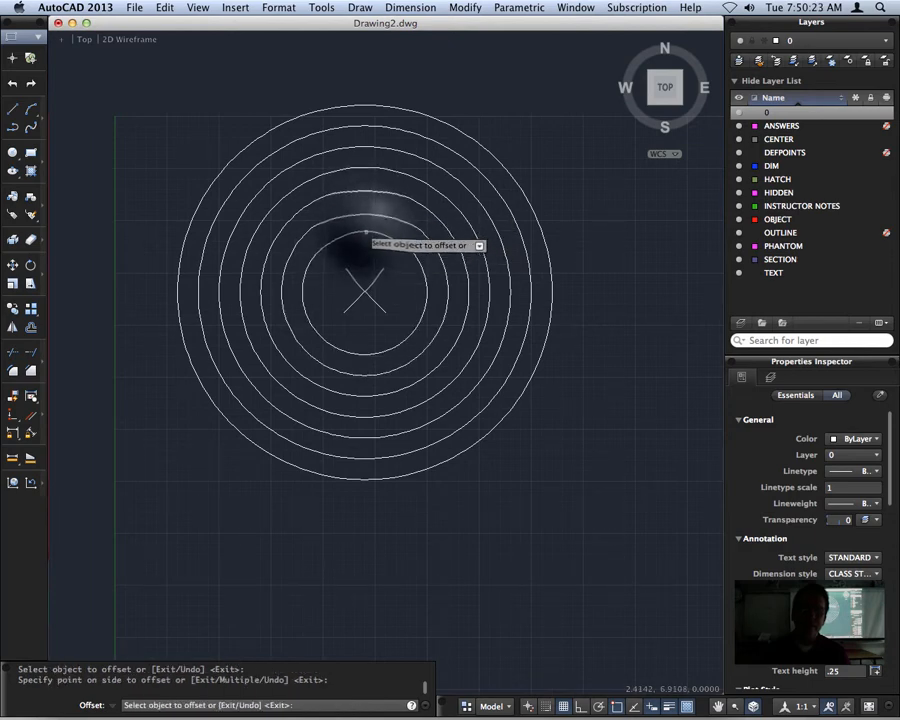
{"action": "left_click", "coordinate": [366, 231]}
{"action": "left_click", "coordinate": [368, 250]}
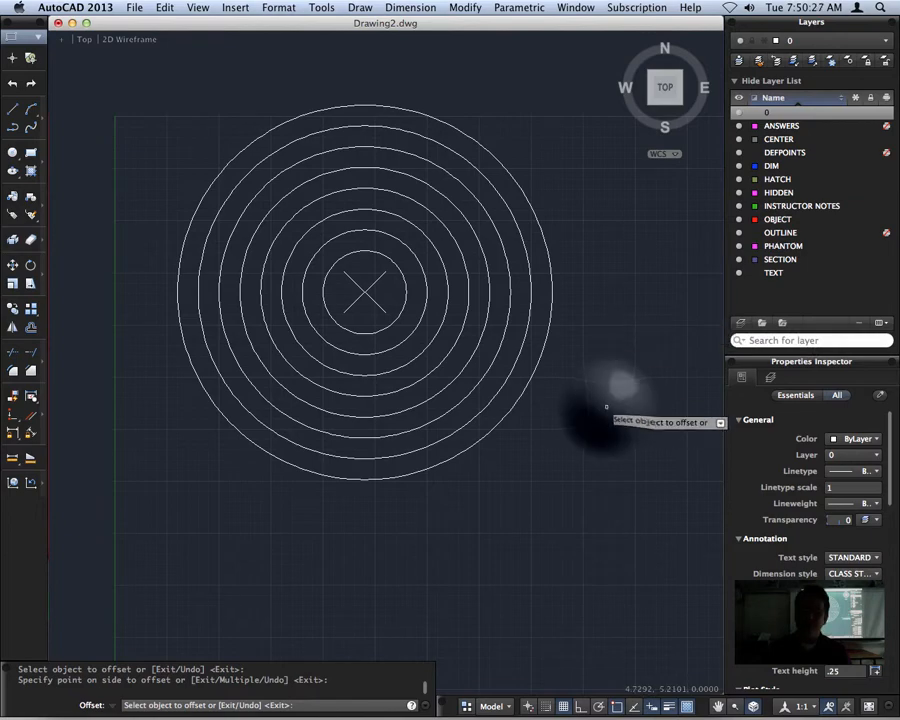
{"action": "middle_click_drag", "start_coordinate": [607, 407], "coordinate": [196, 408]}
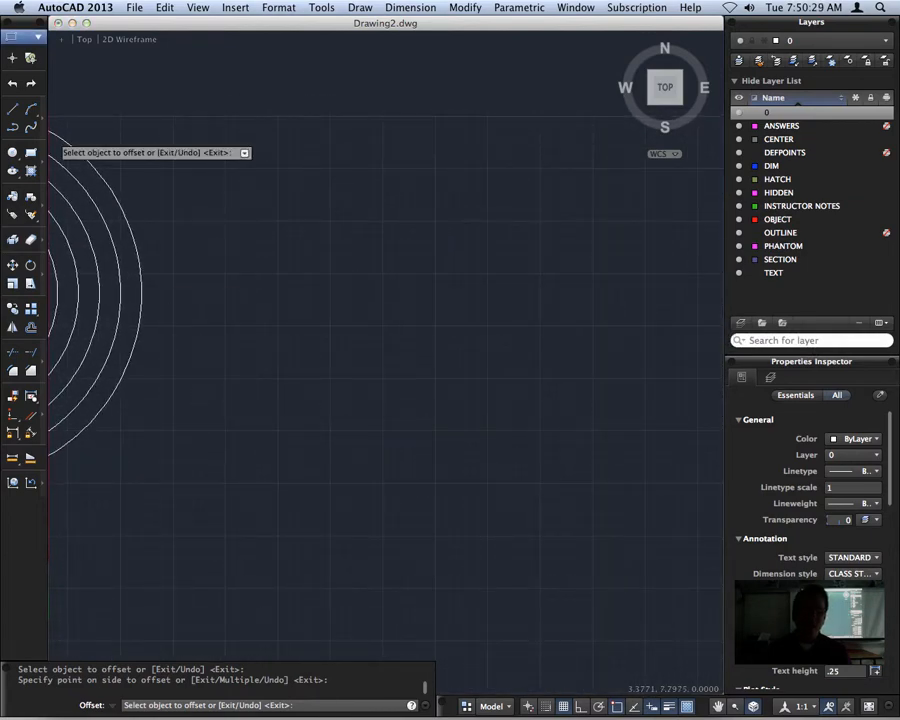
{"action": "key", "text": "Escape"}
Draw a single line sloping down to the right in the empty area right of the concentric circles
{"action": "left_click", "coordinate": [12, 108]}
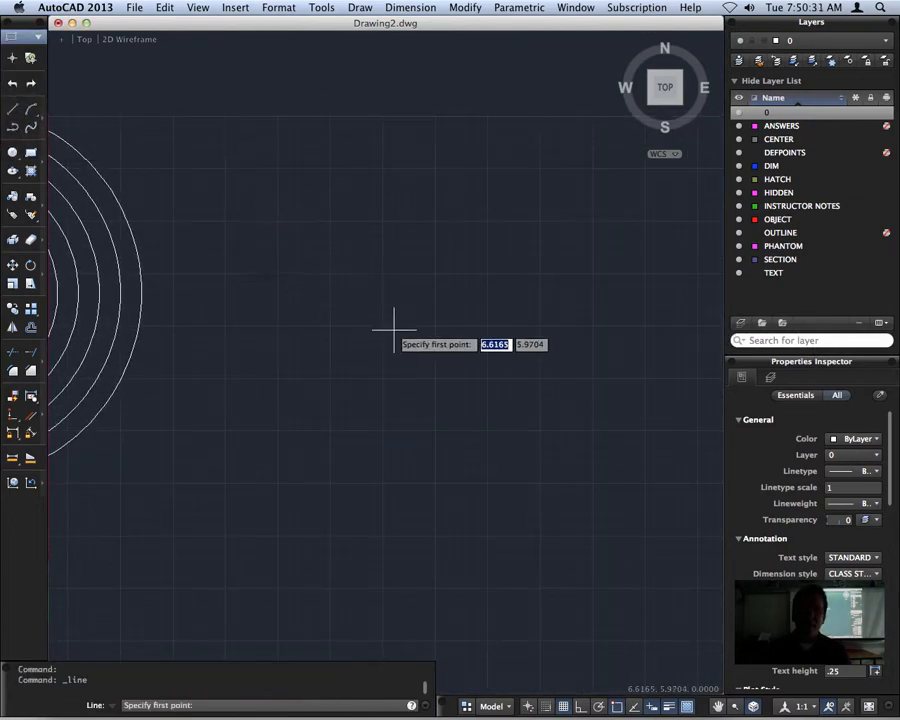
{"action": "left_click", "coordinate": [274, 239]}
{"action": "left_click", "coordinate": [536, 379]}
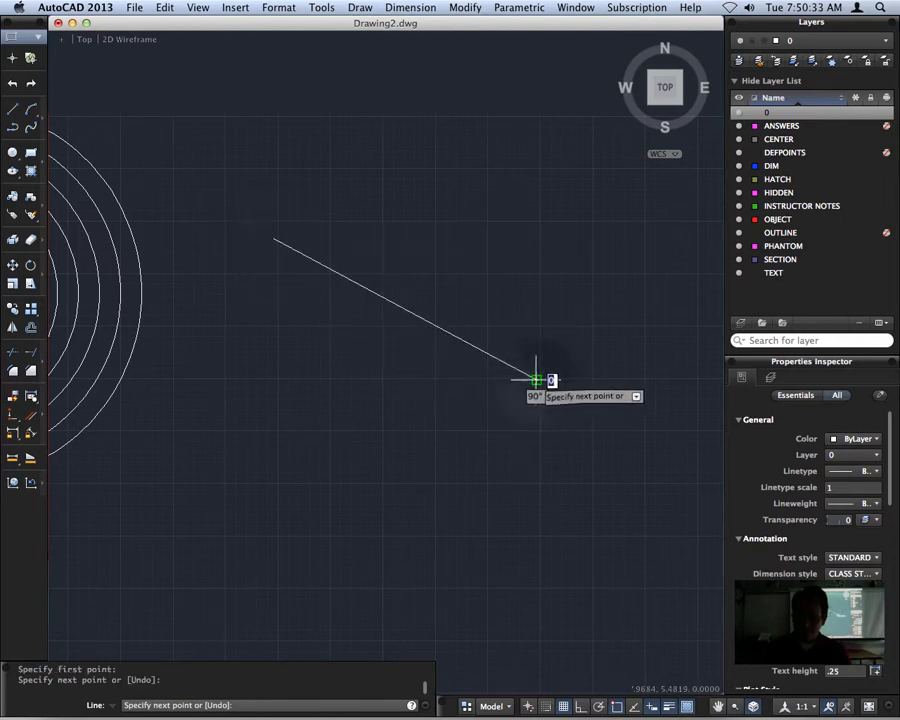
{"action": "key", "text": "Return"}
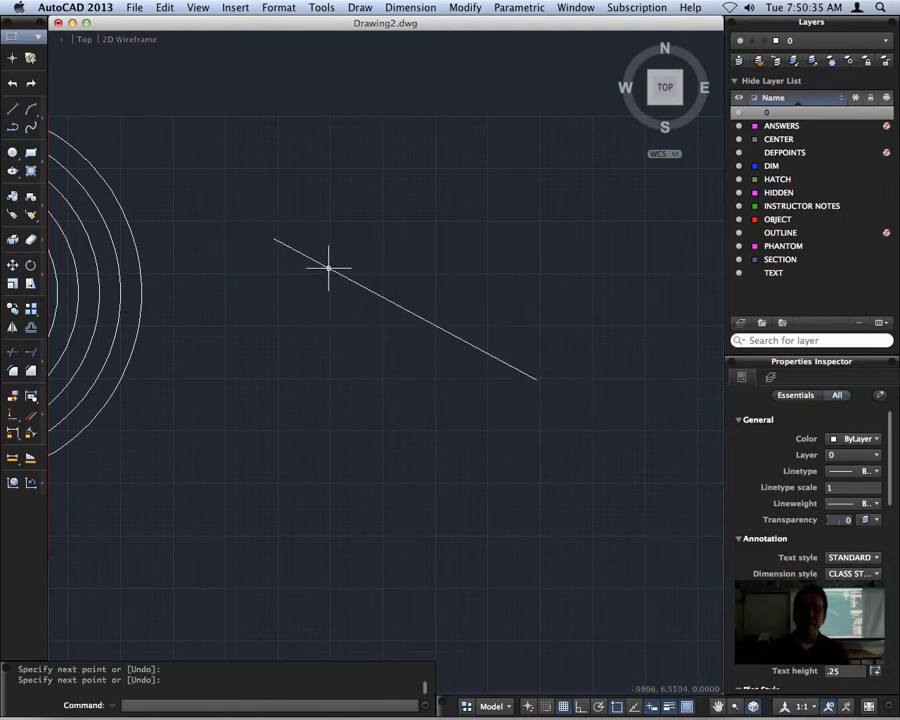
Offset the sloping line by a distance of 3 toward its upper-right side, and end the Offset command
{"action": "left_click", "coordinate": [390, 302]}
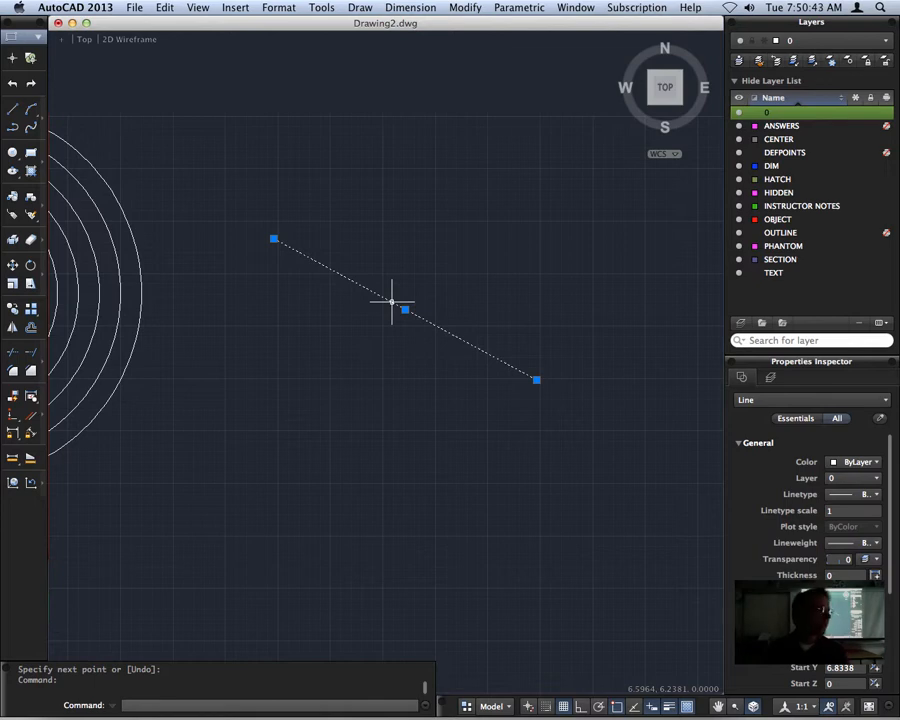
{"action": "type", "text": "OFFSE"}
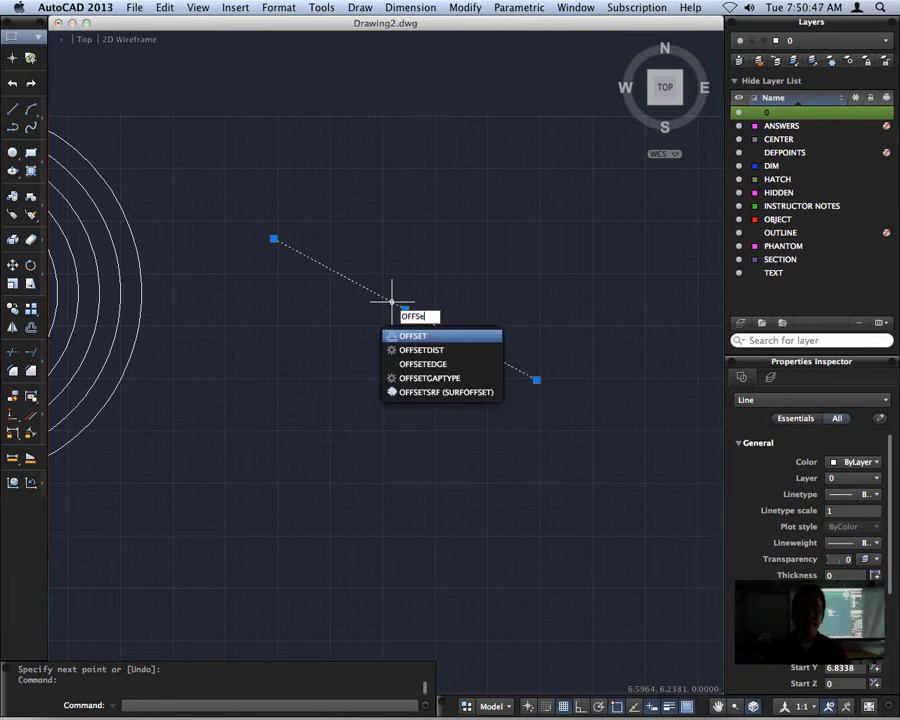
{"action": "type", "text": "TT"}
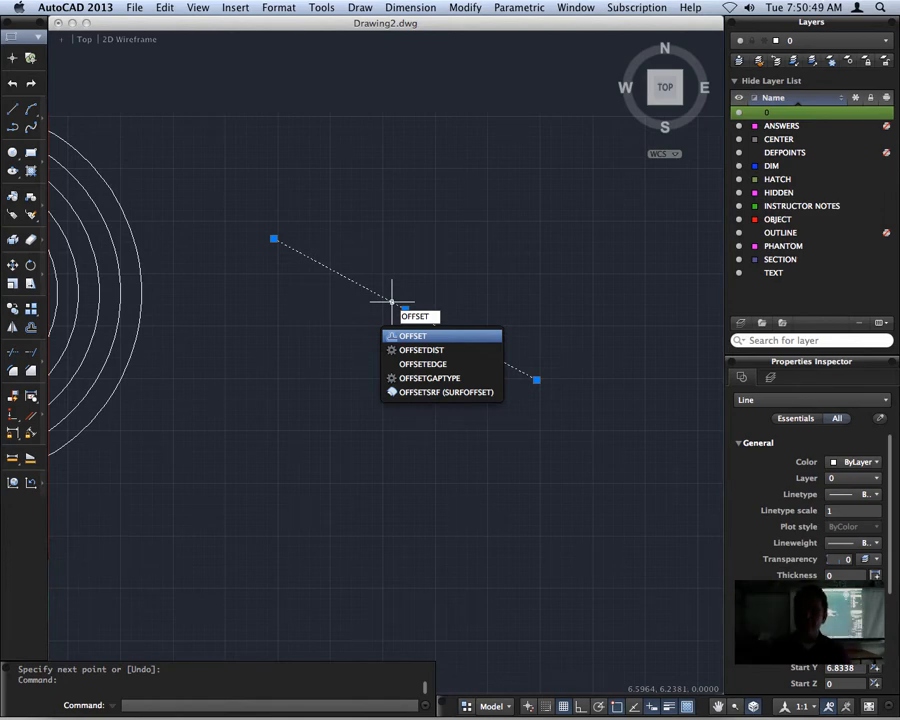
{"action": "key", "text": "Return"}
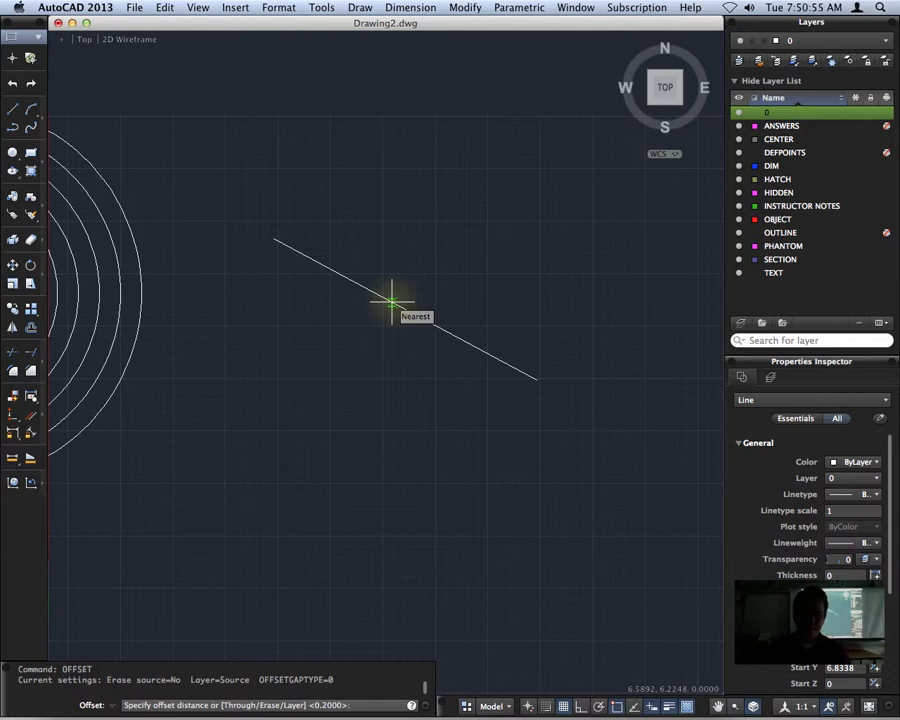
{"action": "type", "text": "3"}
{"action": "key", "text": "Return"}
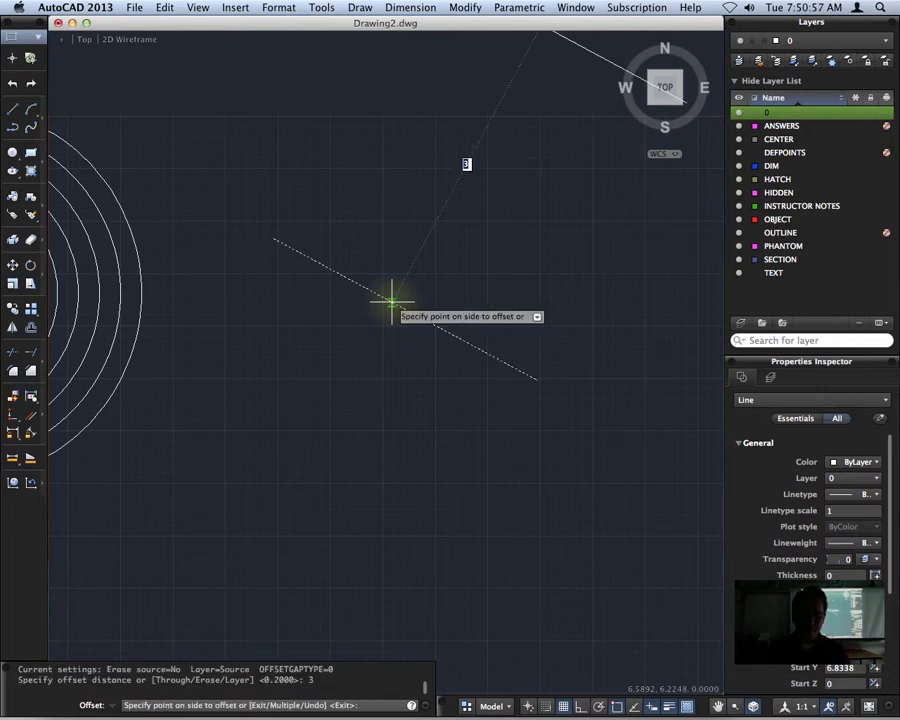
{"action": "middle_click_drag", "start_coordinate": [536, 156], "coordinate": [432, 308]}
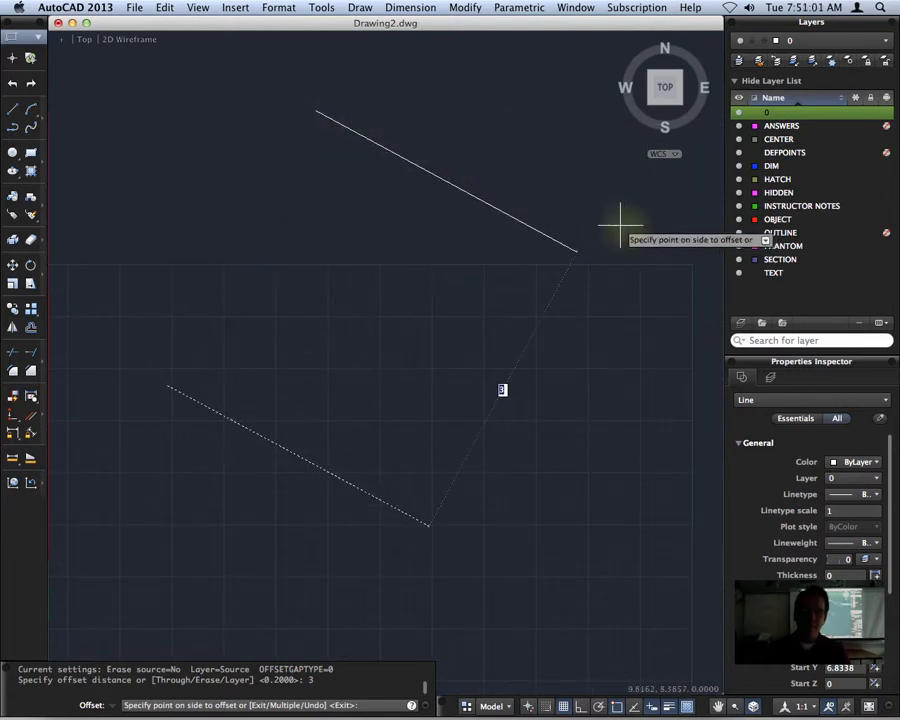
{"action": "middle_click_drag", "start_coordinate": [255, 482], "coordinate": [425, 265]}
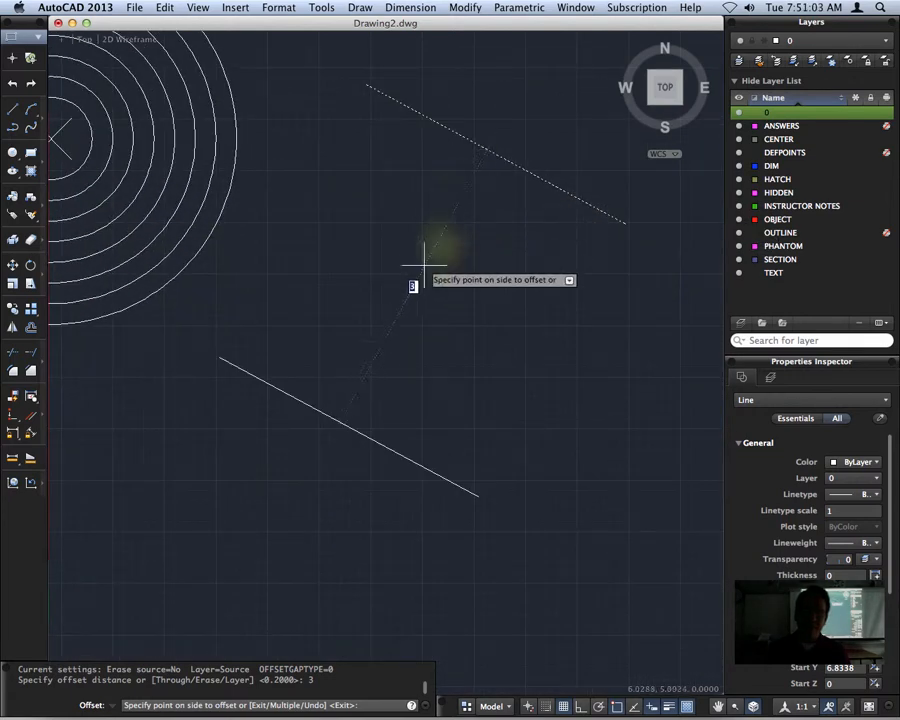
{"action": "mouse_move", "coordinate": [456, 191]}
{"action": "middle_mouse_down"}
{"action": "mouse_move", "coordinate": [448, 218]}
{"action": "mouse_move", "coordinate": [277, 408]}
{"action": "middle_mouse_up"}
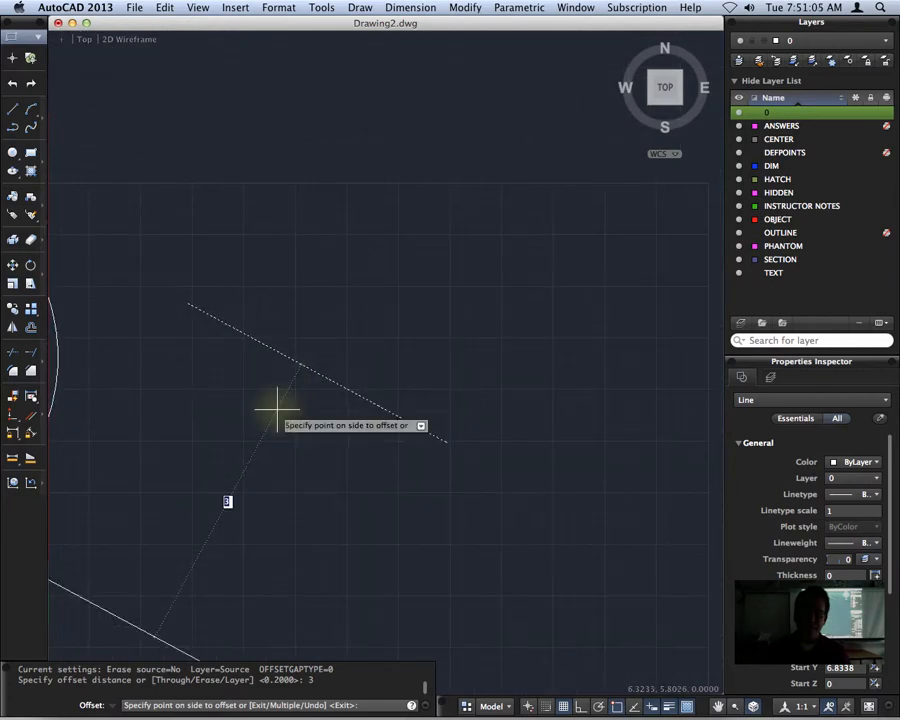
{"action": "middle_click_drag", "start_coordinate": [437, 197], "coordinate": [388, 273]}
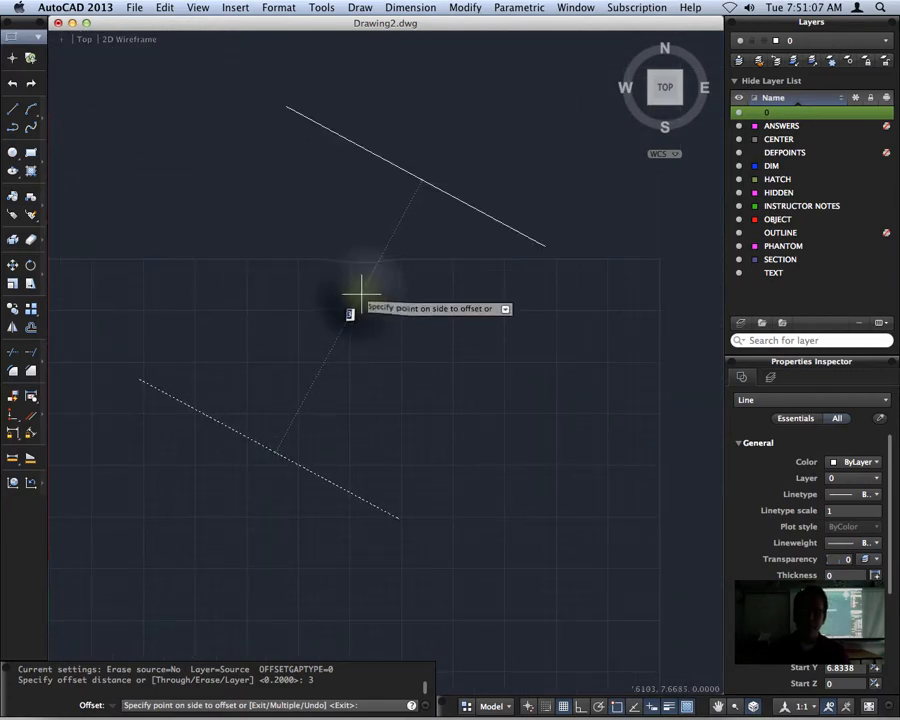
{"action": "left_click", "coordinate": [360, 293]}
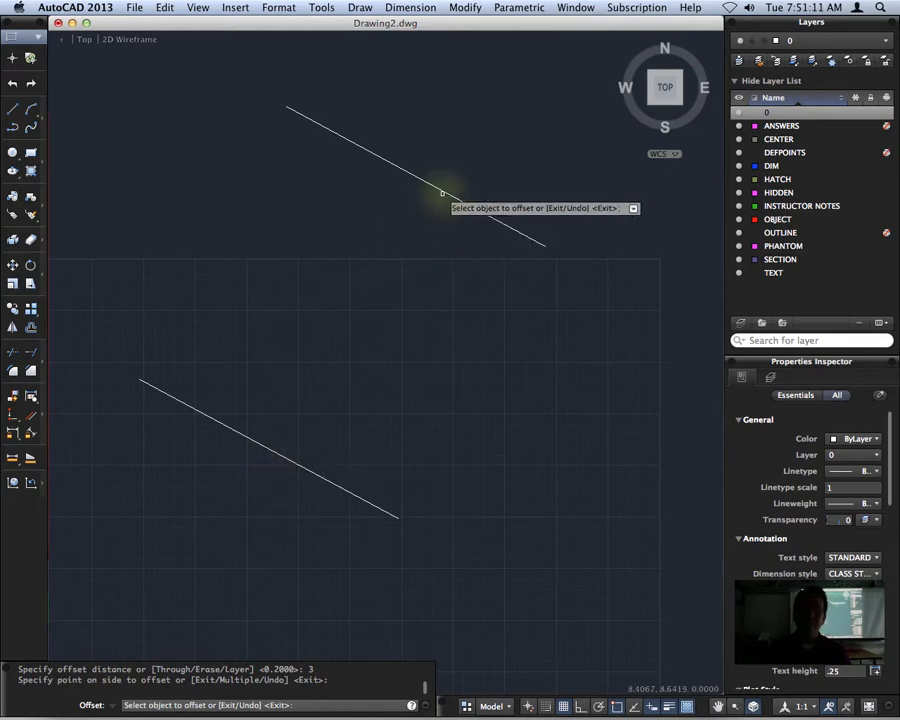
{"action": "key", "text": "Escape"}
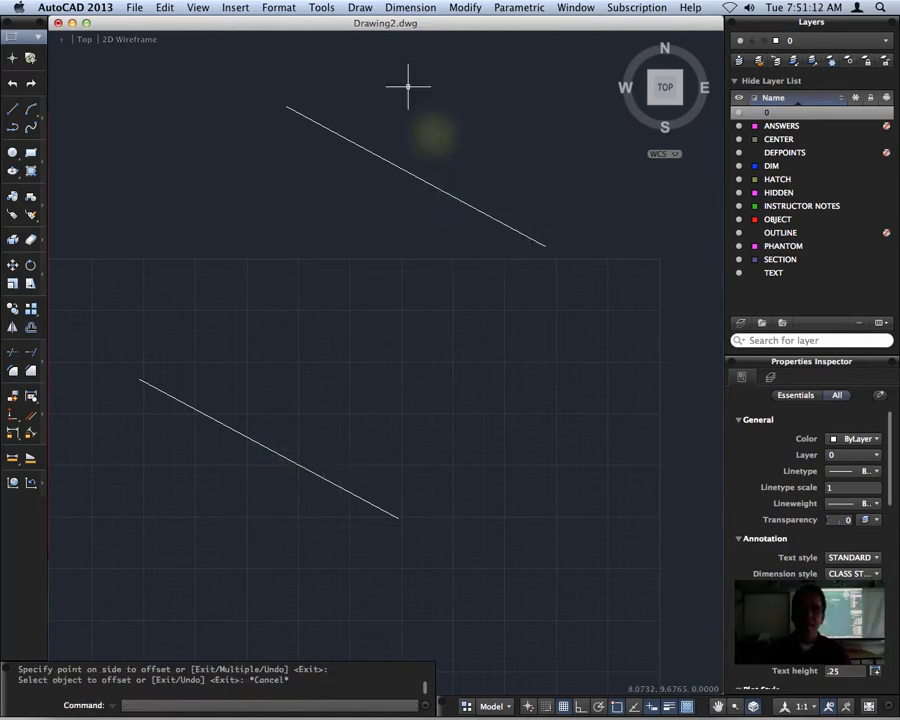
{"action": "left_click", "coordinate": [408, 8]}
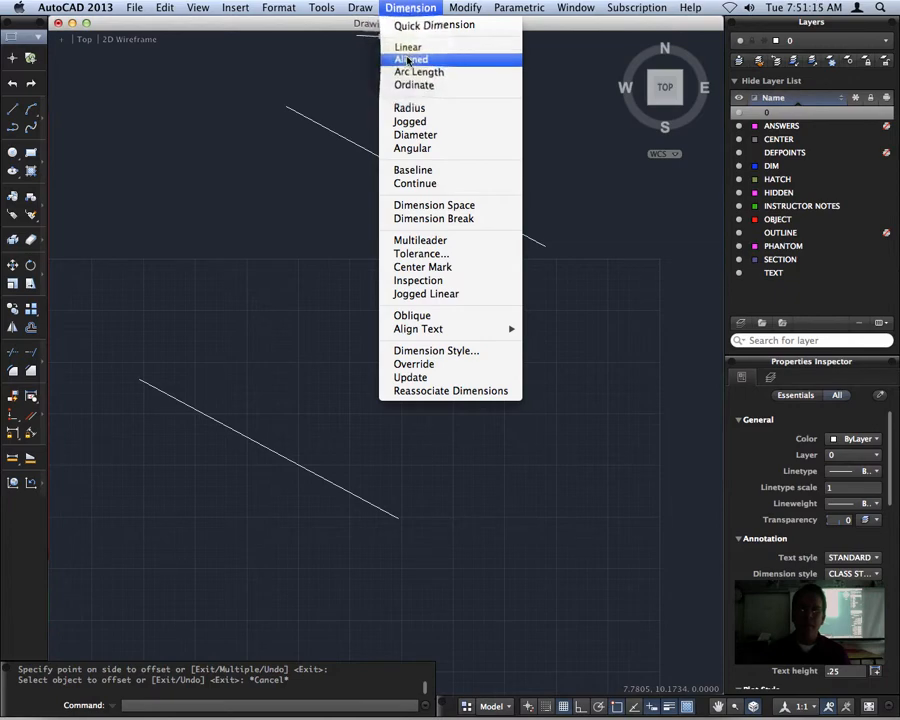
{"action": "left_click", "coordinate": [411, 59]}
{"action": "left_click", "coordinate": [420, 181]}
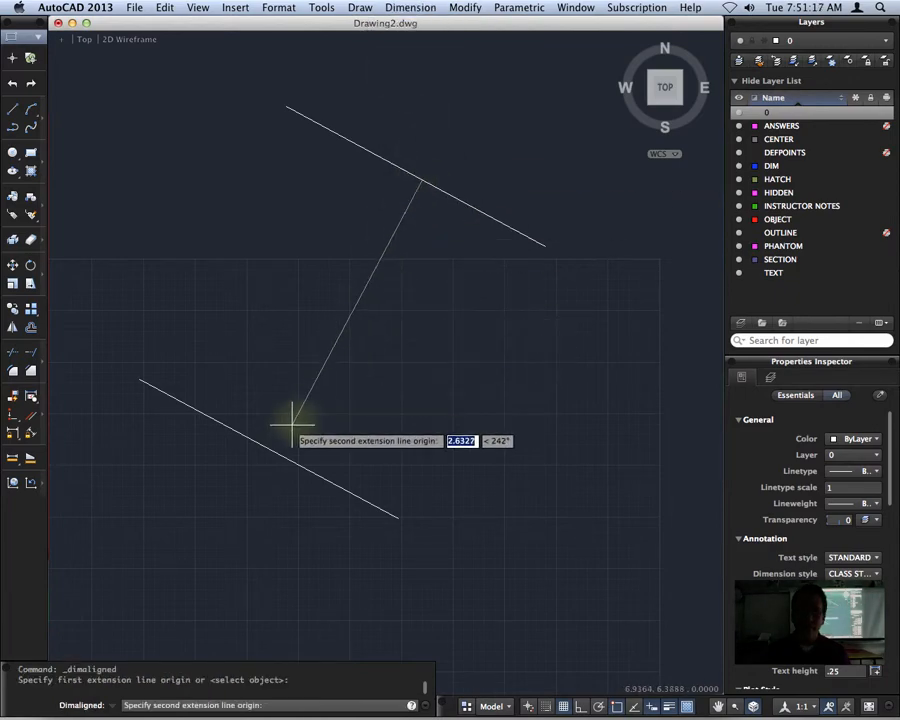
{"action": "left_click", "coordinate": [269, 449]}
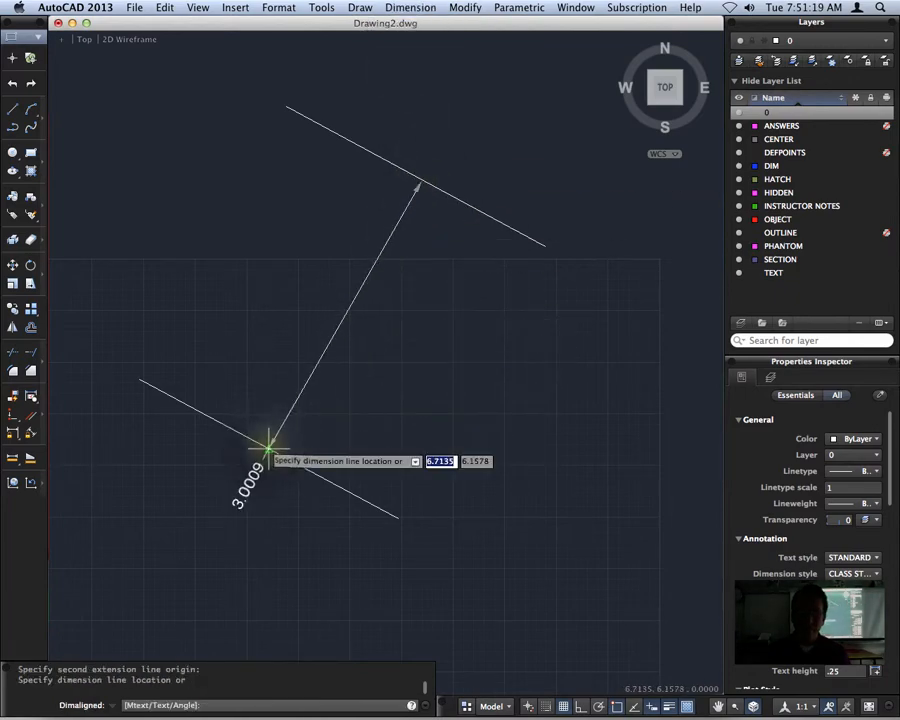
{"action": "key", "text": "Escape"}
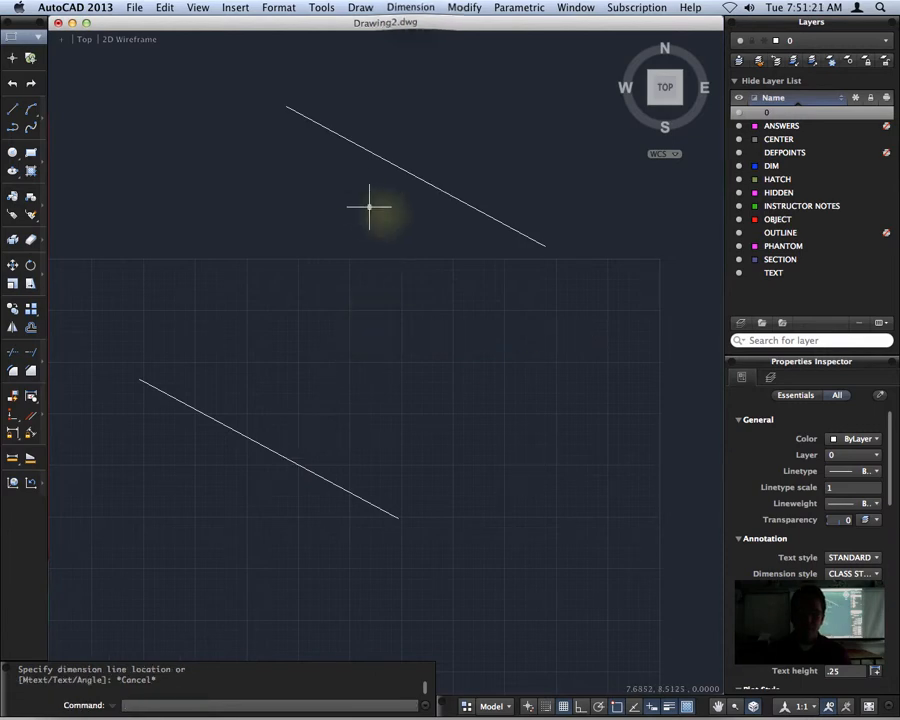
Add an aligned dimension from the lower sloping line to the upper one, placing its dimension line directly between them
{"action": "left_click", "coordinate": [410, 8]}
{"action": "left_click", "coordinate": [414, 60]}
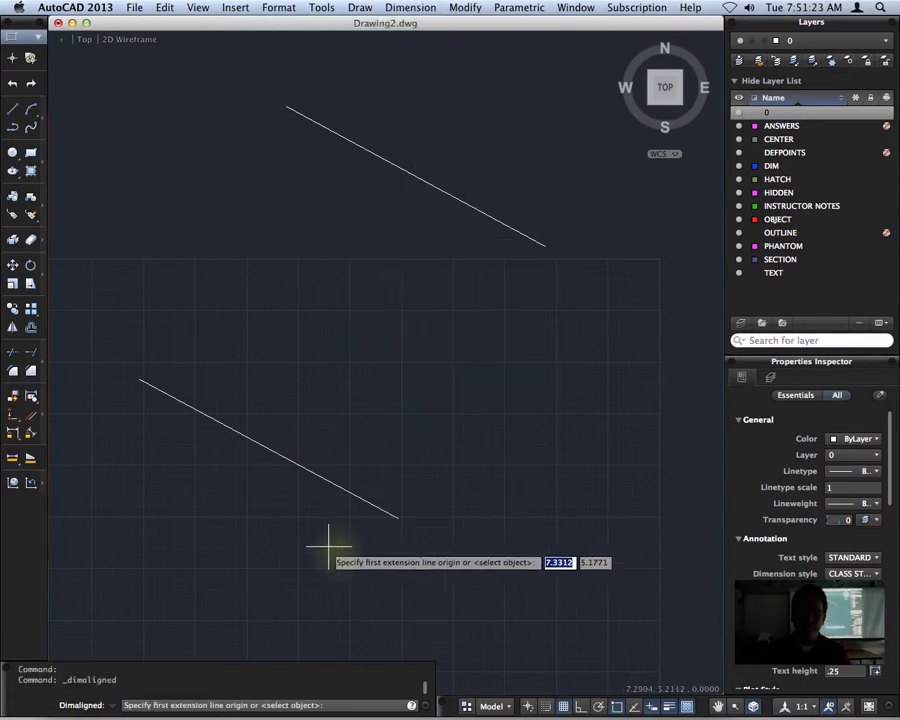
{"action": "left_click", "coordinate": [268, 448]}
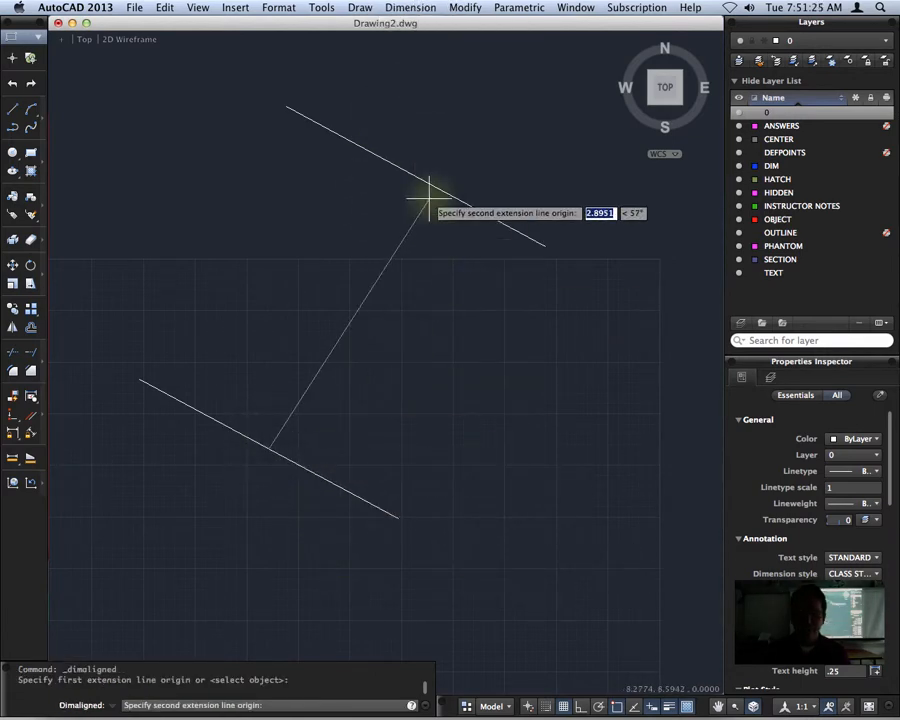
{"action": "left_click", "coordinate": [421, 182]}
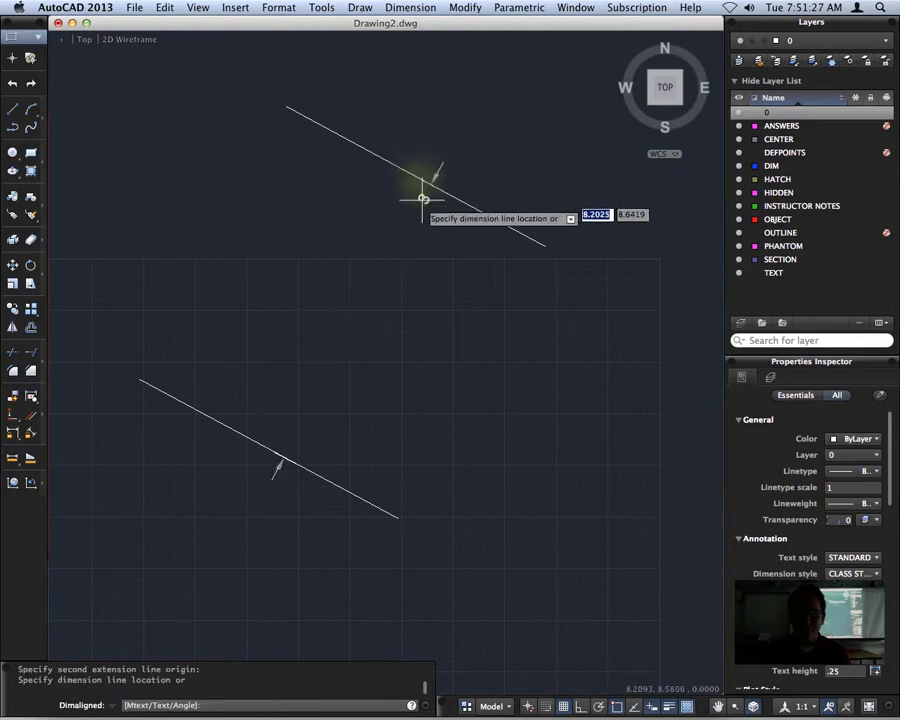
{"action": "left_click", "coordinate": [358, 302]}
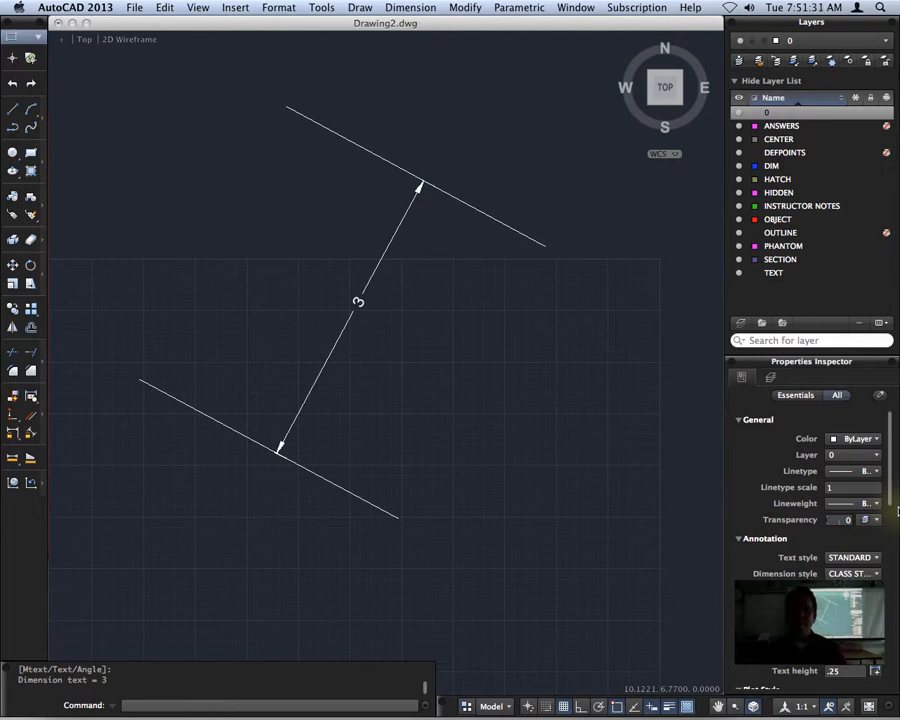
Draw a rectangle about 1.2 by 0.7 in the empty area below the lower sloping line, and end the Rectangle command
{"action": "mouse_move", "coordinate": [275, 475]}
{"action": "middle_mouse_down"}
{"action": "mouse_move", "coordinate": [337, 404]}
{"action": "mouse_move", "coordinate": [402, 215]}
{"action": "middle_mouse_up"}
{"action": "left_click", "coordinate": [31, 152]}
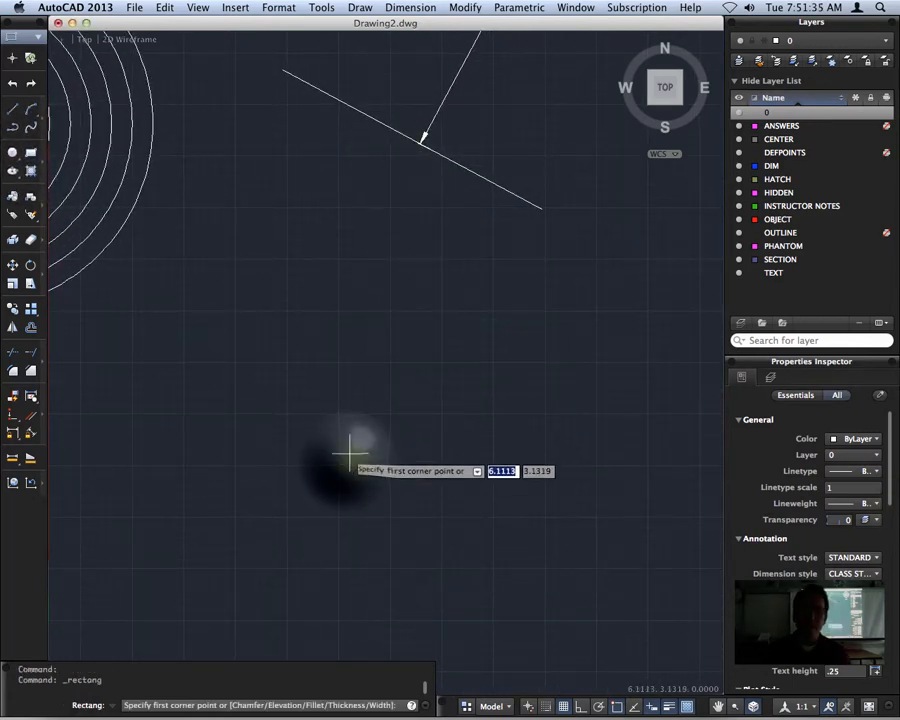
{"action": "left_click", "coordinate": [348, 459]}
{"action": "left_click", "coordinate": [470, 384]}
{"action": "key", "text": "Return"}
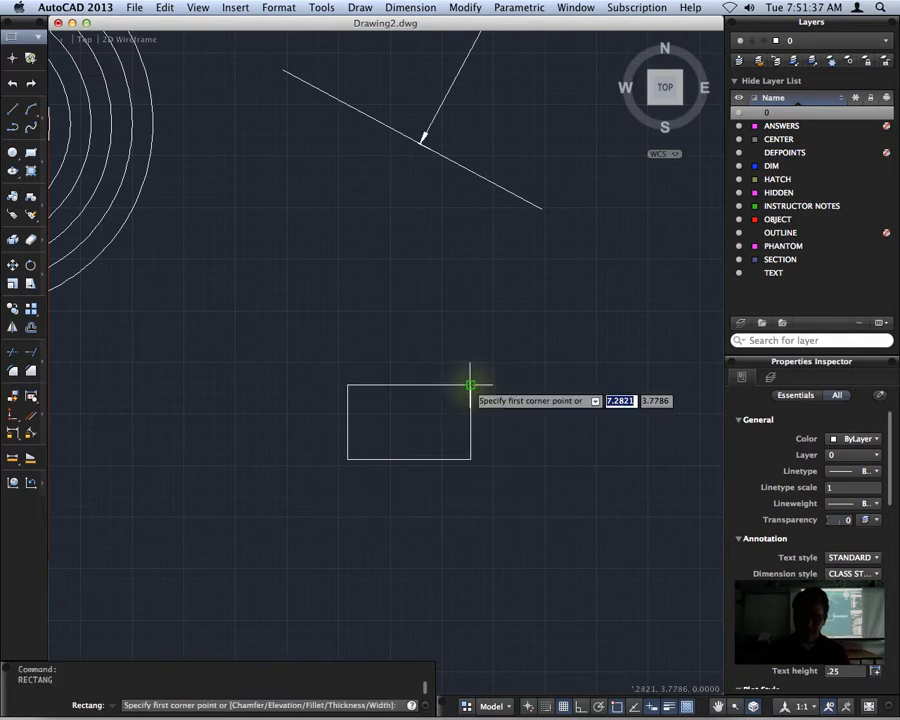
{"action": "key", "text": "Escape"}
Offset the rectangle outward by a distance of .1
{"action": "left_click", "coordinate": [423, 384]}
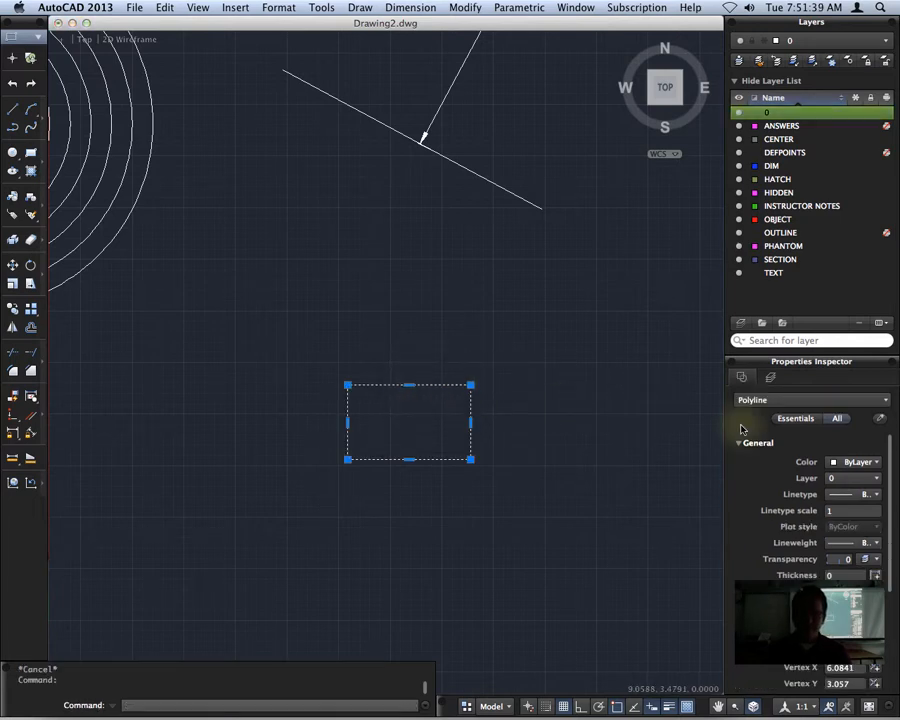
{"action": "type", "text": "offset"}
{"action": "key", "text": "Return"}
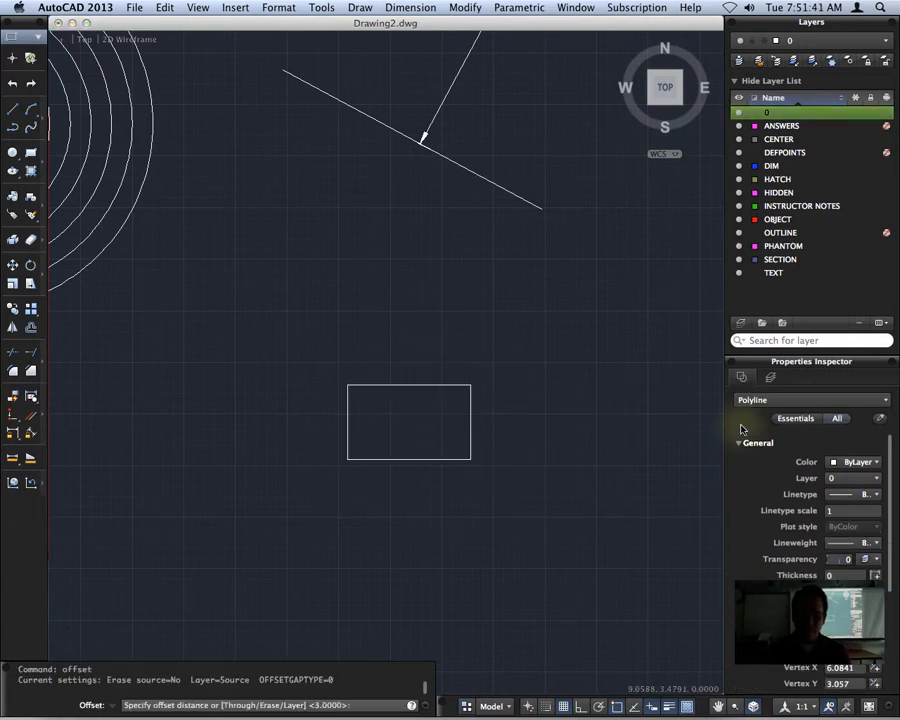
{"action": "key", "text": "Return"}
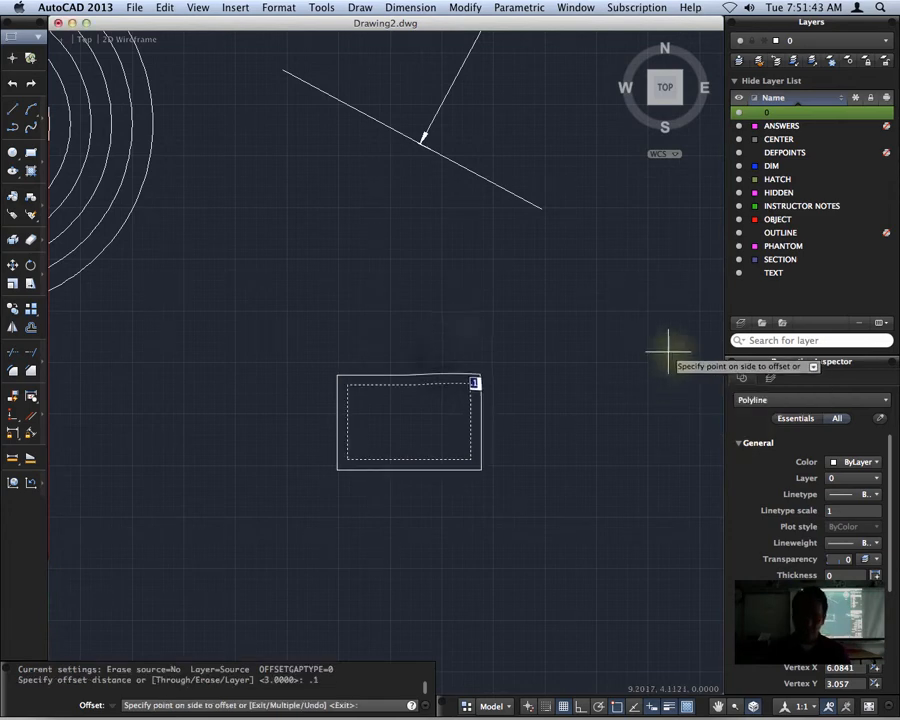
{"action": "left_click", "coordinate": [448, 356]}
Add three more nested rectangles by offsetting the outermost rectangle outward repeatedly at the .1 distance
{"action": "left_click", "coordinate": [436, 377]}
{"action": "left_click", "coordinate": [432, 358]}
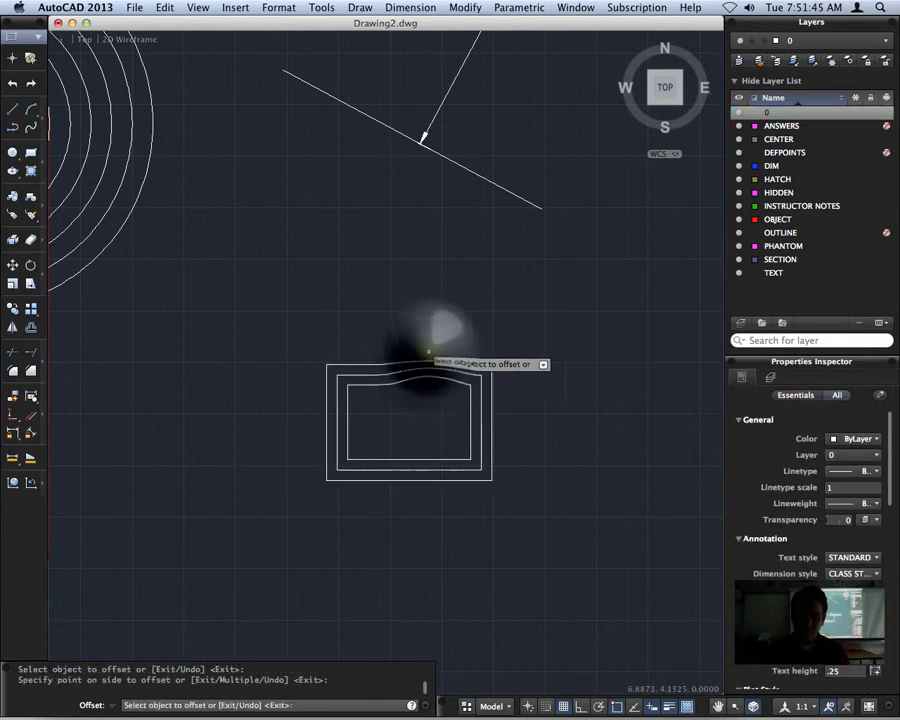
{"action": "left_click", "coordinate": [428, 364]}
{"action": "left_click", "coordinate": [431, 346]}
{"action": "left_click", "coordinate": [428, 354]}
{"action": "left_click", "coordinate": [426, 330]}
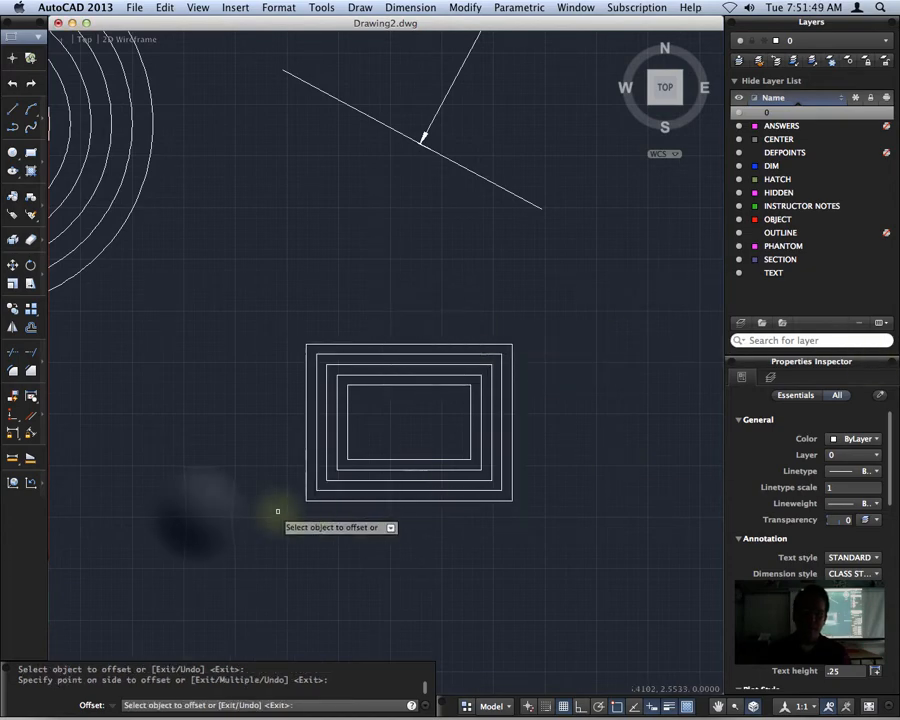
Draw a closed, irregular five-sided polyline in the empty area below the concentric circles
{"action": "middle_click_drag", "start_coordinate": [155, 543], "coordinate": [525, 405]}
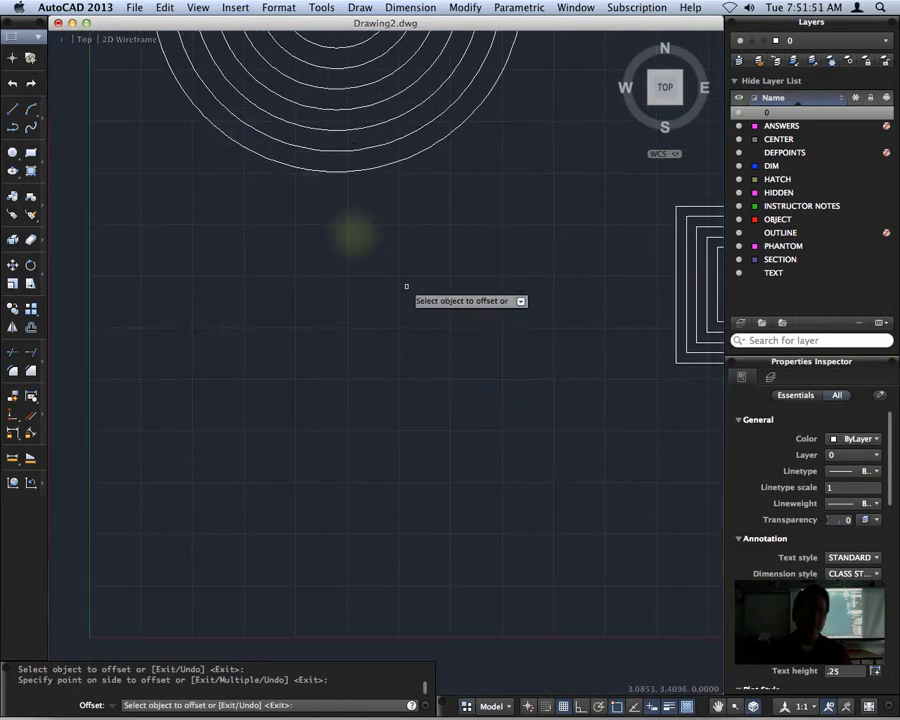
{"action": "mouse_move", "coordinate": [450, 301]}
{"action": "middle_mouse_down"}
{"action": "mouse_move", "coordinate": [378, 318]}
{"action": "mouse_move", "coordinate": [432, 316]}
{"action": "middle_mouse_up"}
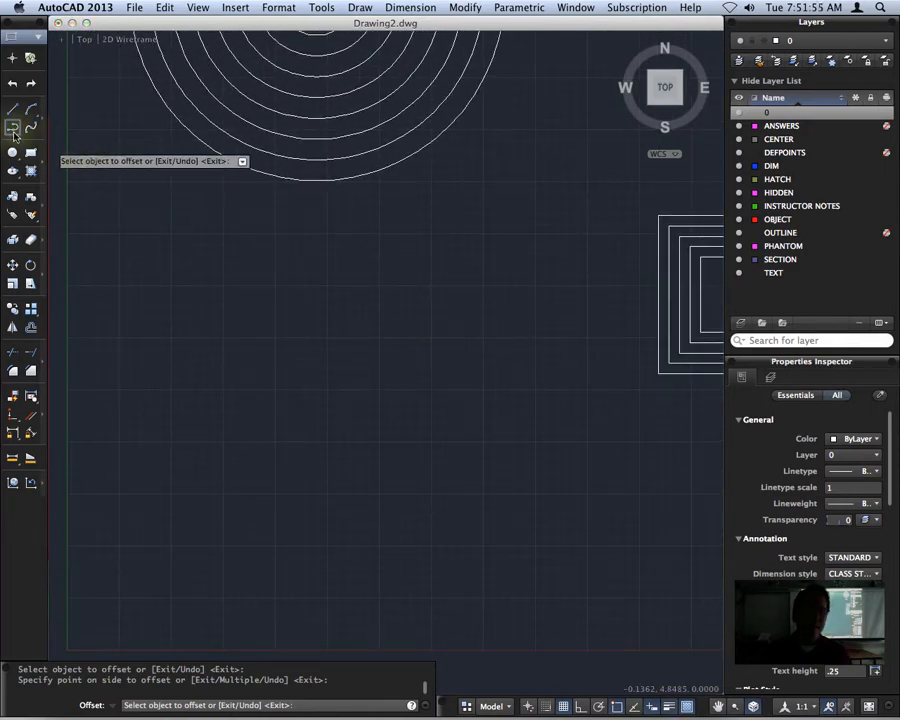
{"action": "left_click", "coordinate": [13, 130]}
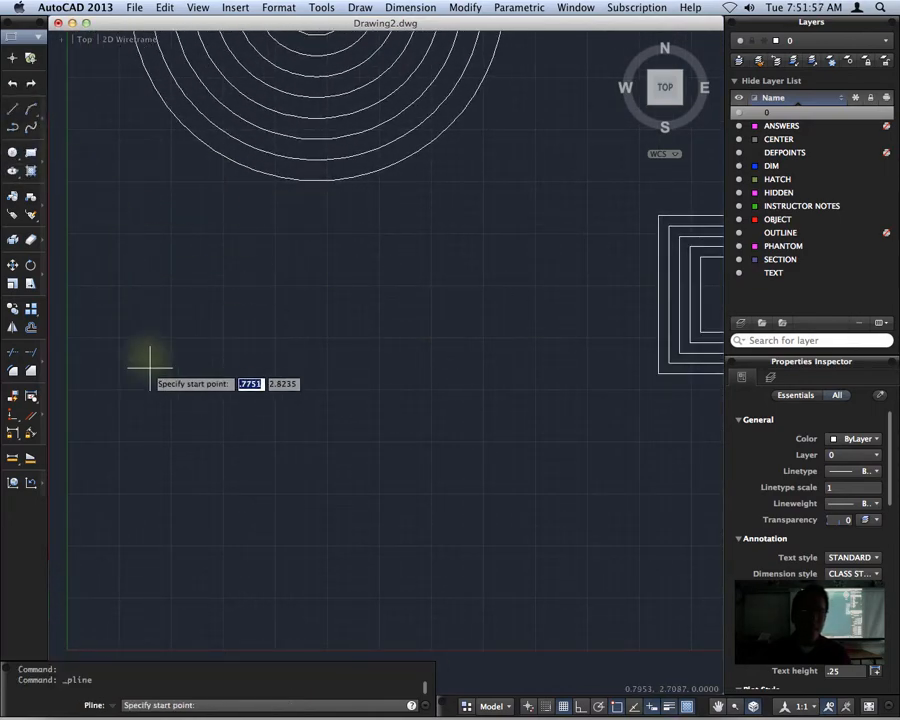
{"action": "left_click", "coordinate": [127, 393]}
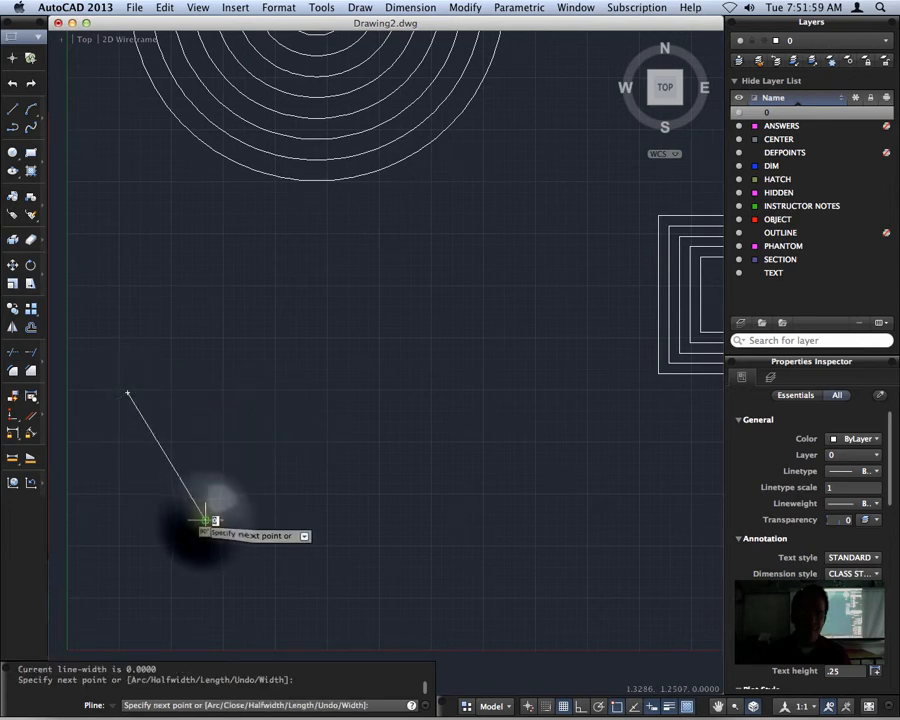
{"action": "left_click", "coordinate": [205, 519]}
{"action": "left_click", "coordinate": [402, 524]}
{"action": "left_click", "coordinate": [545, 391]}
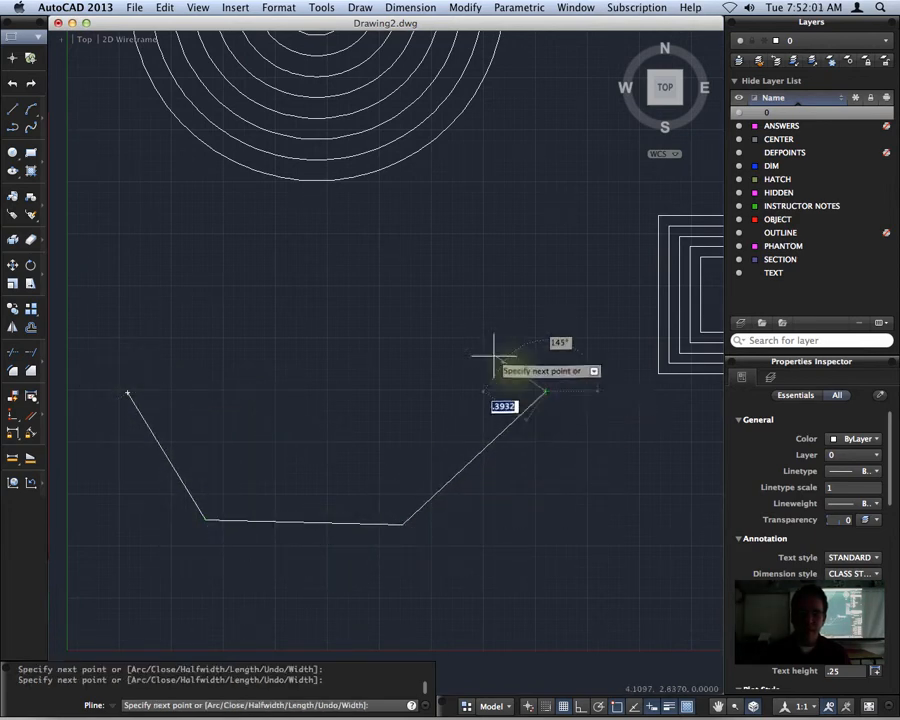
{"action": "left_click", "coordinate": [401, 295]}
{"action": "type", "text": "c"}
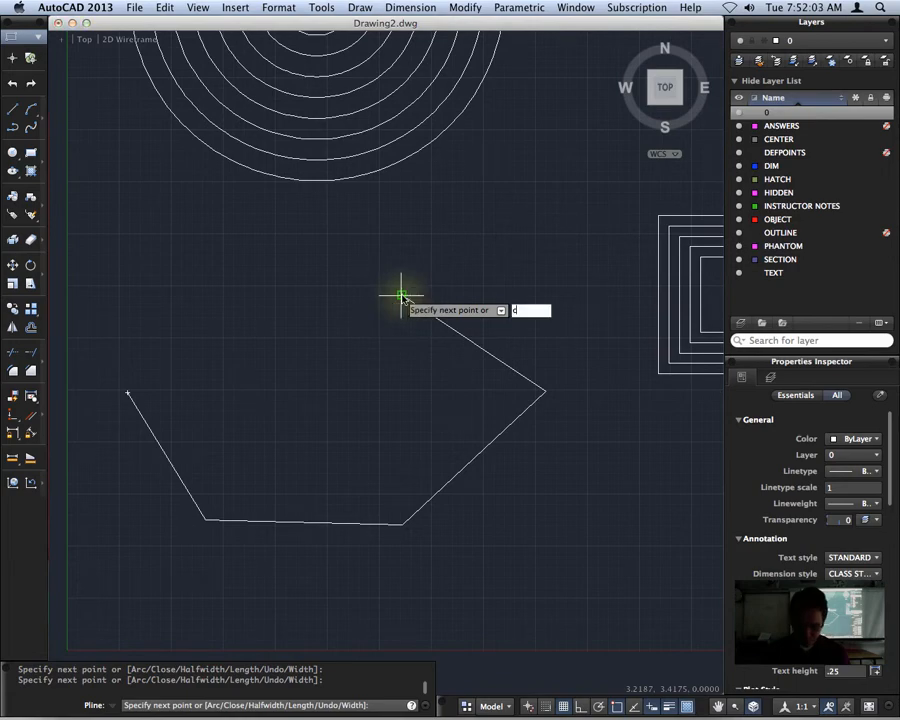
{"action": "key", "text": "Return"}
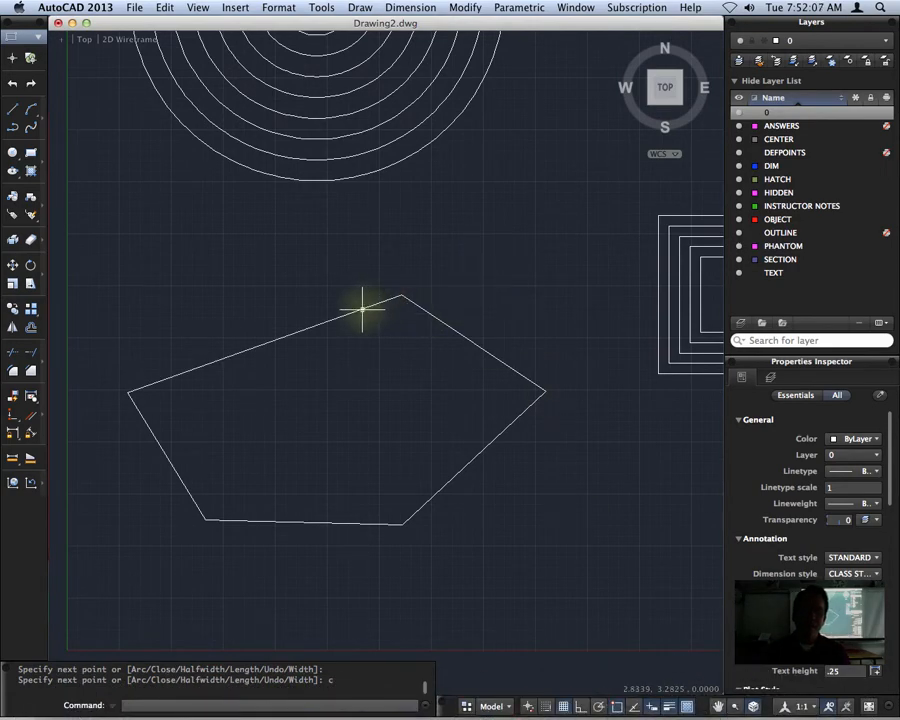
{"action": "key", "text": "Escape"}
Offset the five-sided polyline outward twice, picking two points to set an offset distance of about 0.2
{"action": "left_click", "coordinate": [300, 330]}
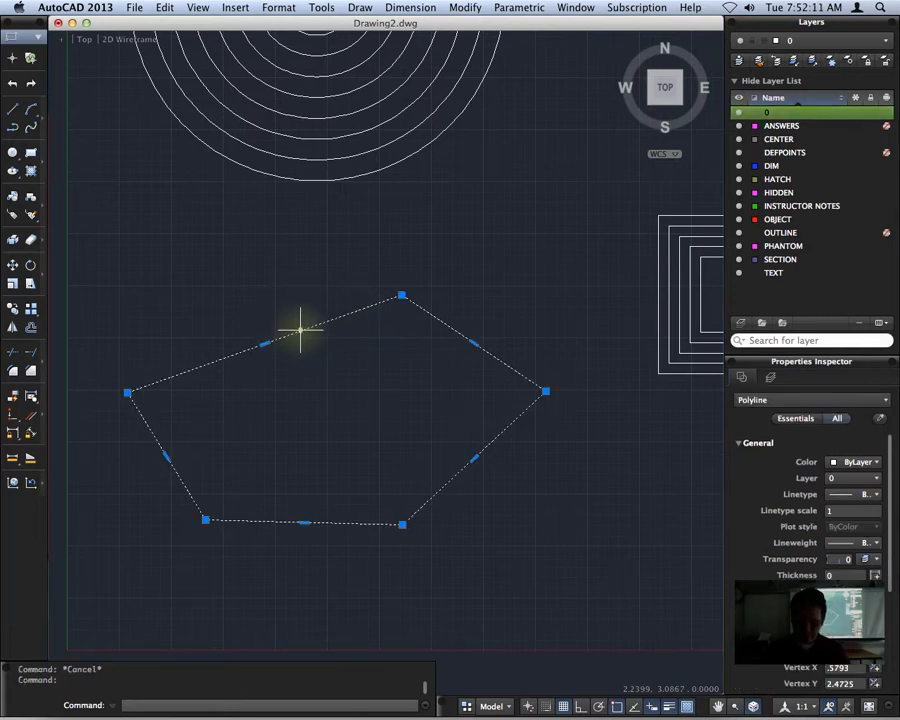
{"action": "type", "text": "OFFSET"}
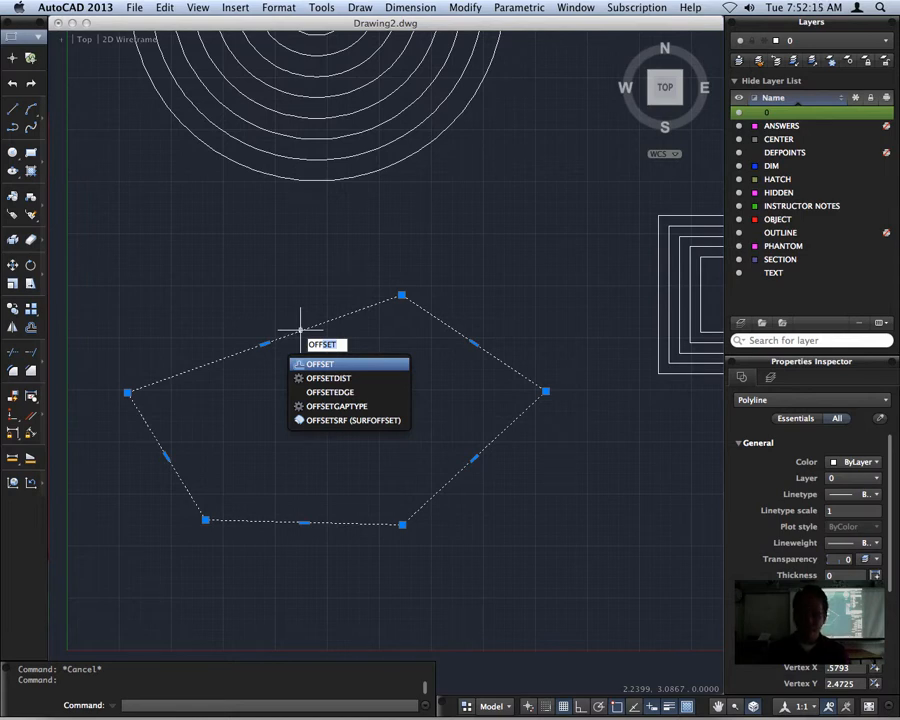
{"action": "key", "text": "Return"}
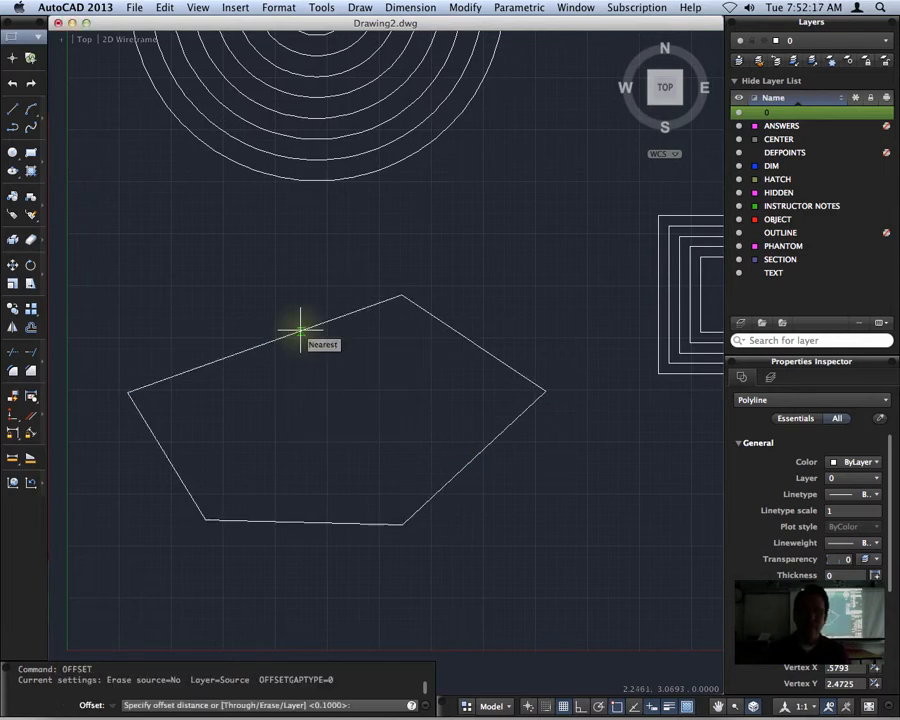
{"action": "left_click", "coordinate": [296, 331]}
{"action": "left_click", "coordinate": [308, 347]}
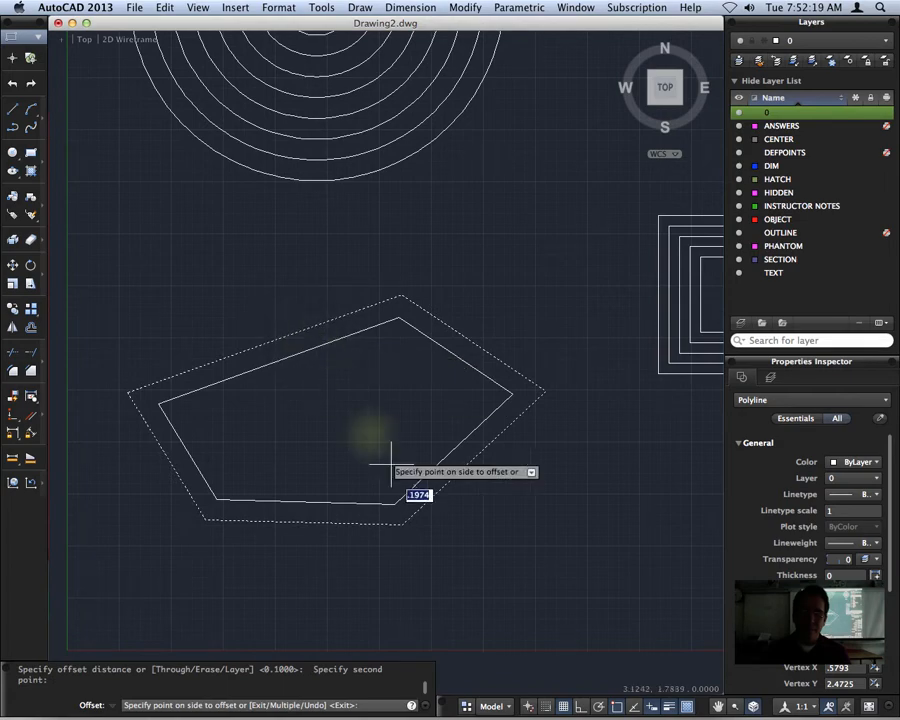
{"action": "left_click", "coordinate": [258, 322]}
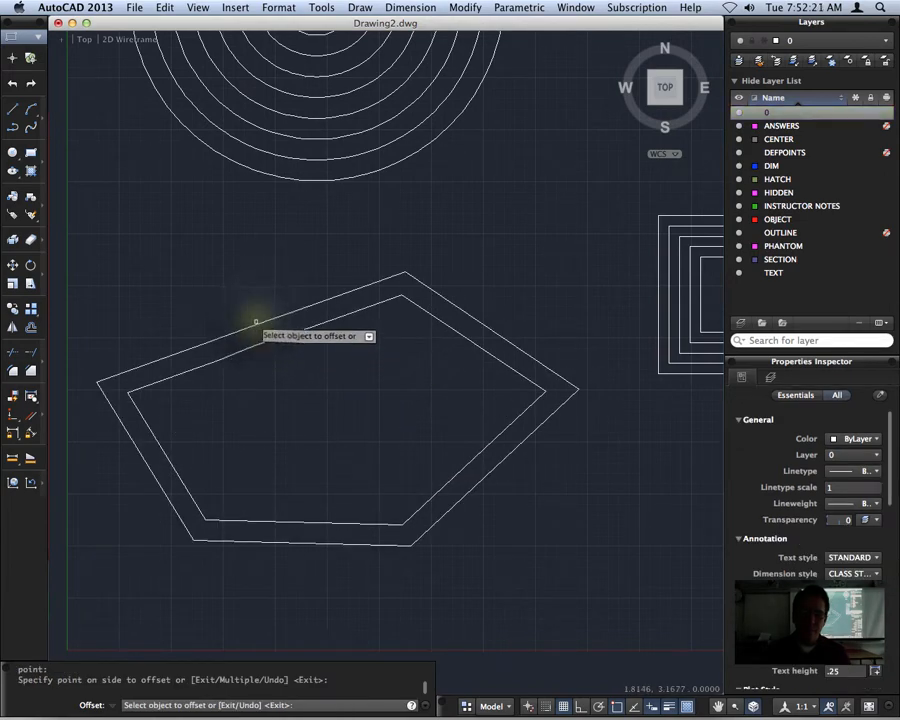
{"action": "left_click", "coordinate": [259, 324]}
{"action": "left_click", "coordinate": [240, 305]}
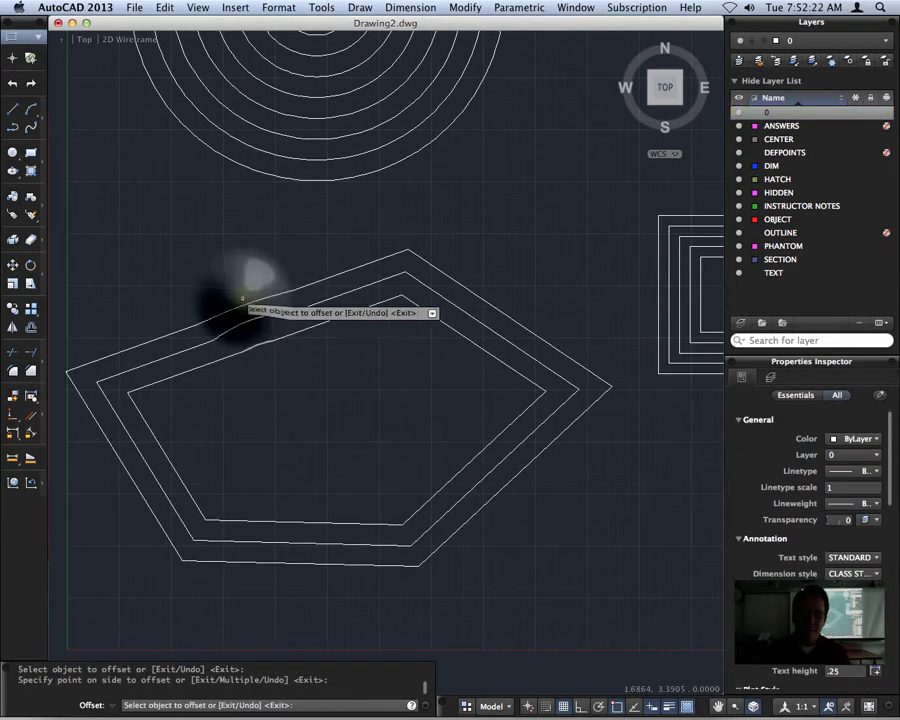
Add nested copies inside the original five-sided polyline by offsetting inward repeatedly at the same distance, and end the Offset command
{"action": "left_click", "coordinate": [280, 340]}
{"action": "left_click", "coordinate": [286, 348]}
{"action": "left_click", "coordinate": [298, 356]}
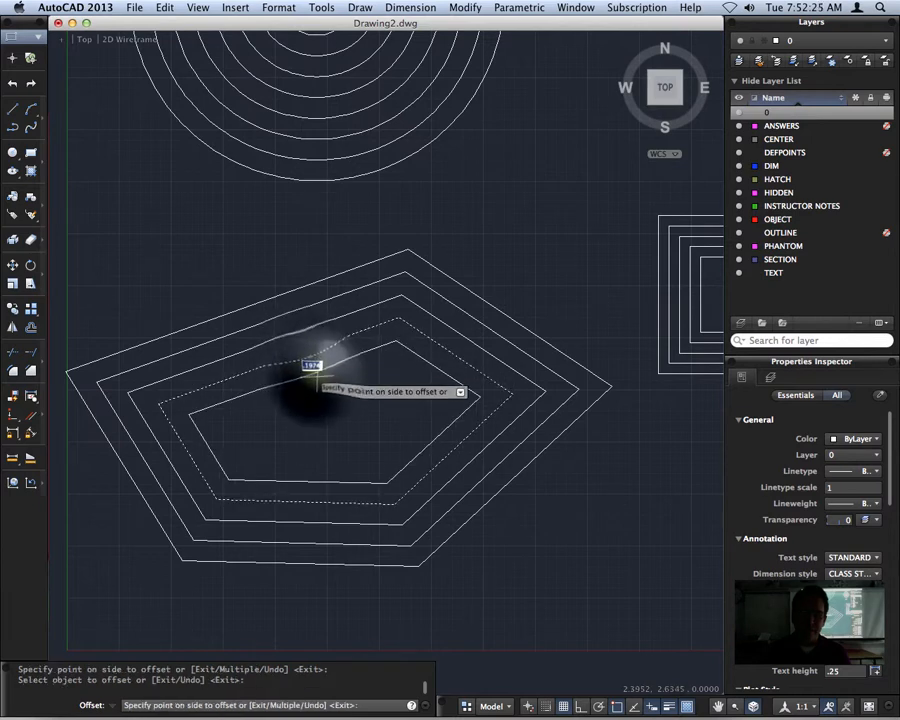
{"action": "left_click", "coordinate": [314, 372]}
{"action": "left_click", "coordinate": [318, 373]}
{"action": "left_click", "coordinate": [340, 396]}
{"action": "left_click", "coordinate": [339, 400]}
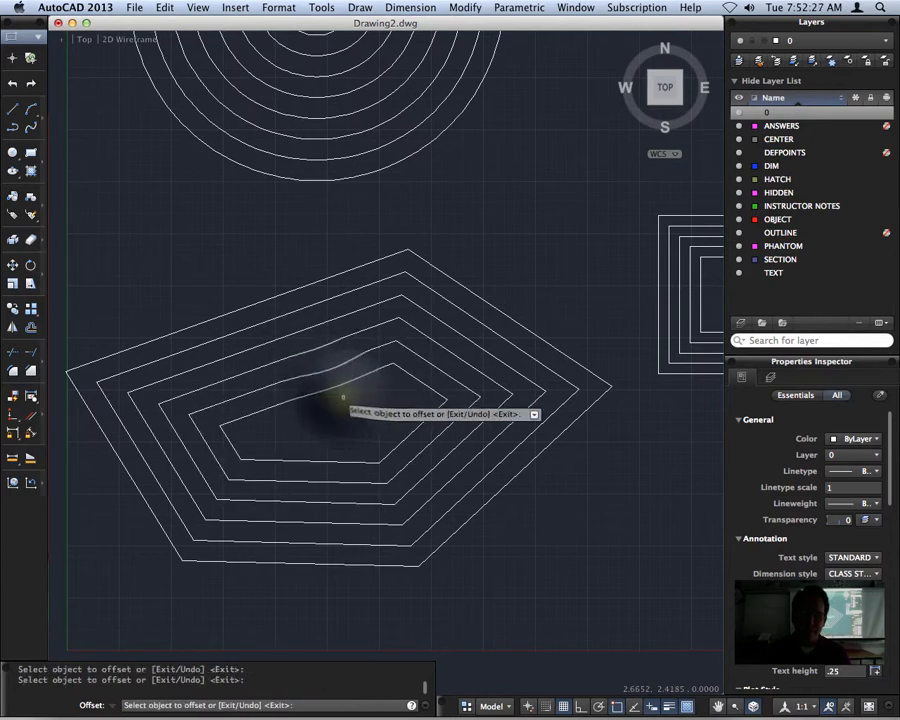
{"action": "key", "text": "Escape"}
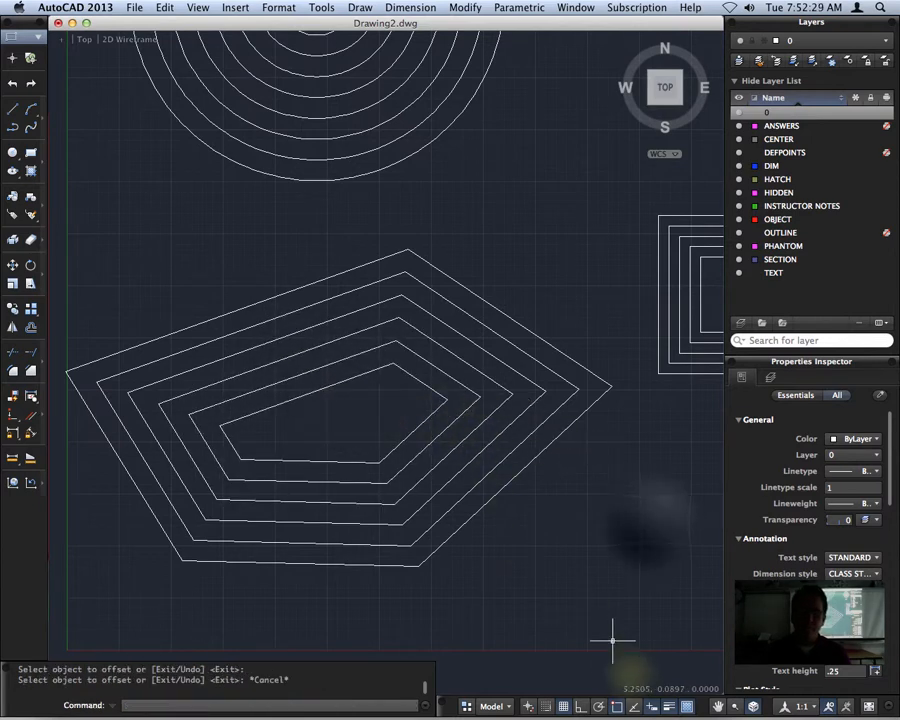
Draw a wide rectangle in the empty area below the nested rectangles
{"action": "scroll", "coordinate": [650, 524], "scroll_direction": "right", "scroll_amount": 3}
{"action": "scroll", "coordinate": [650, 524], "scroll_direction": "down", "scroll_amount": 2}
{"action": "mouse_move", "coordinate": [645, 525]}
{"action": "middle_mouse_down"}
{"action": "mouse_move", "coordinate": [426, 344]}
{"action": "mouse_move", "coordinate": [446, 347]}
{"action": "middle_mouse_up"}
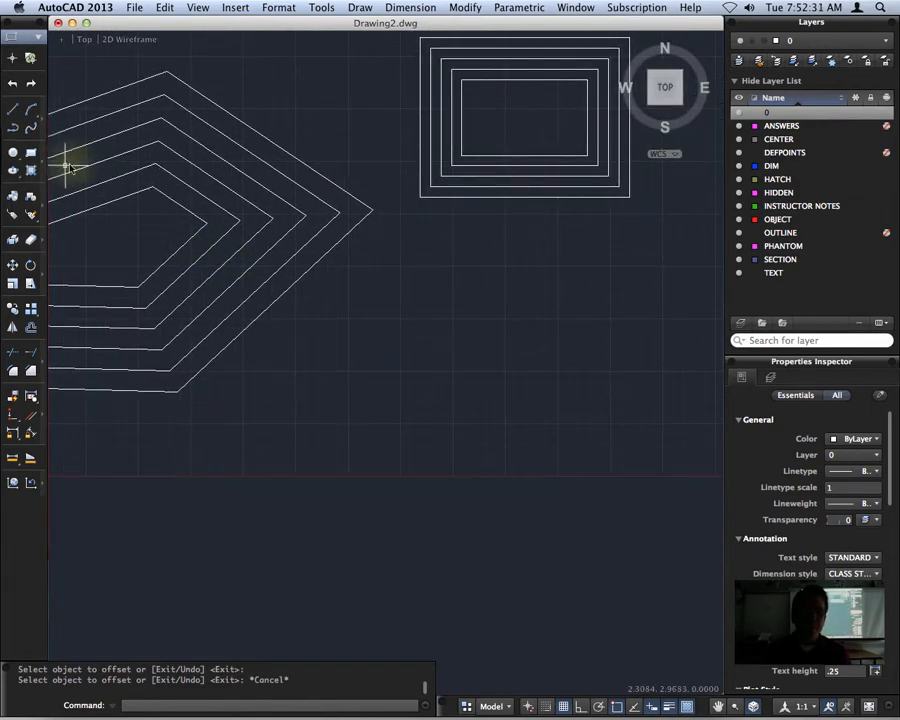
{"action": "left_click", "coordinate": [31, 153]}
{"action": "left_click", "coordinate": [333, 517]}
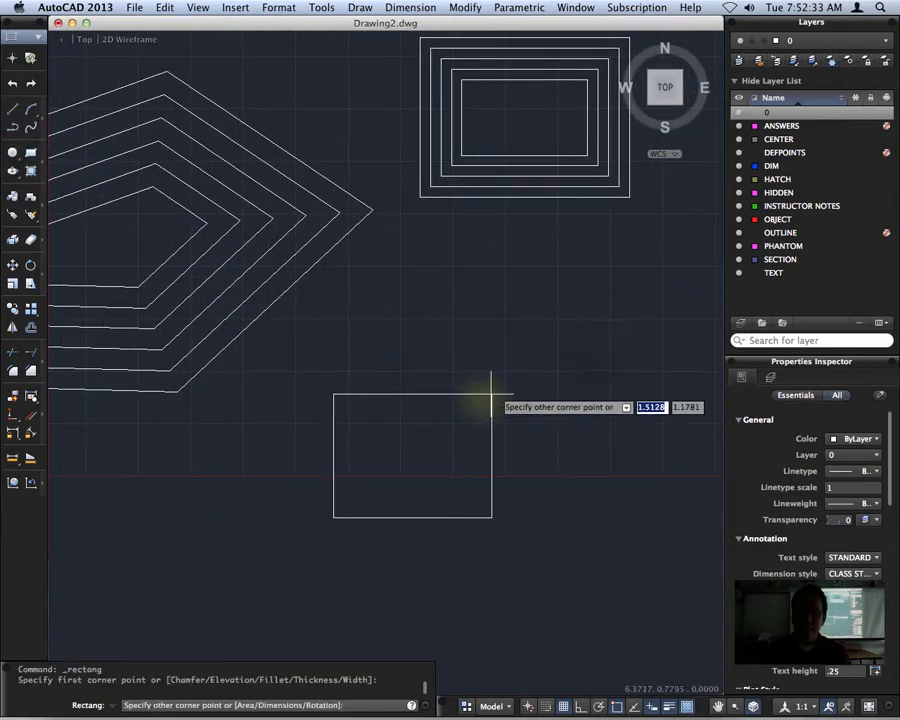
{"action": "left_click", "coordinate": [601, 346]}
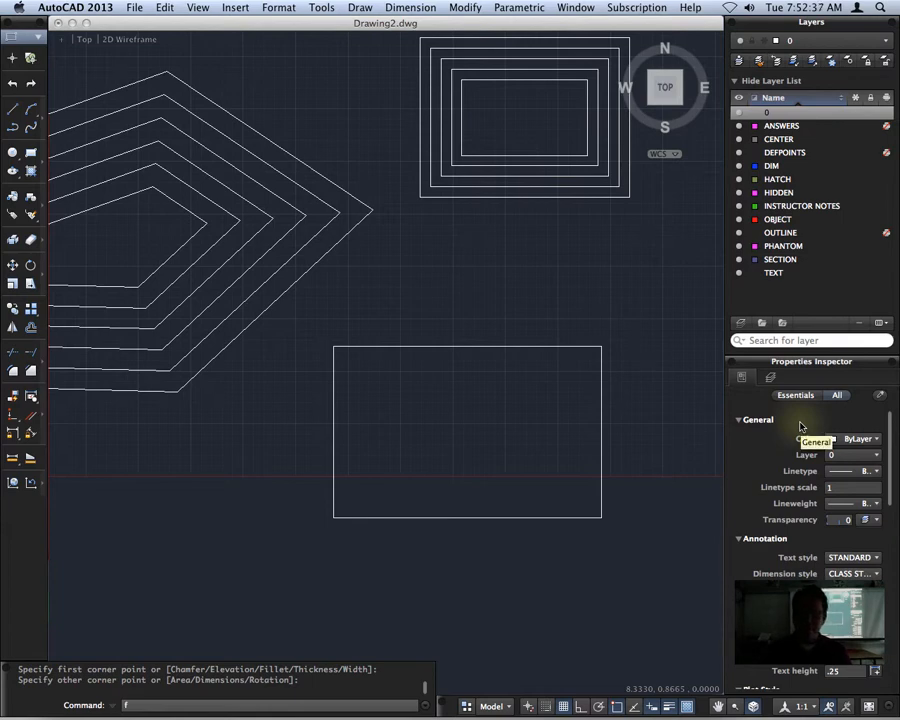
Start the Fillet command with the Multiple option for rounding several corners in one run
{"action": "key", "text": "Return"}
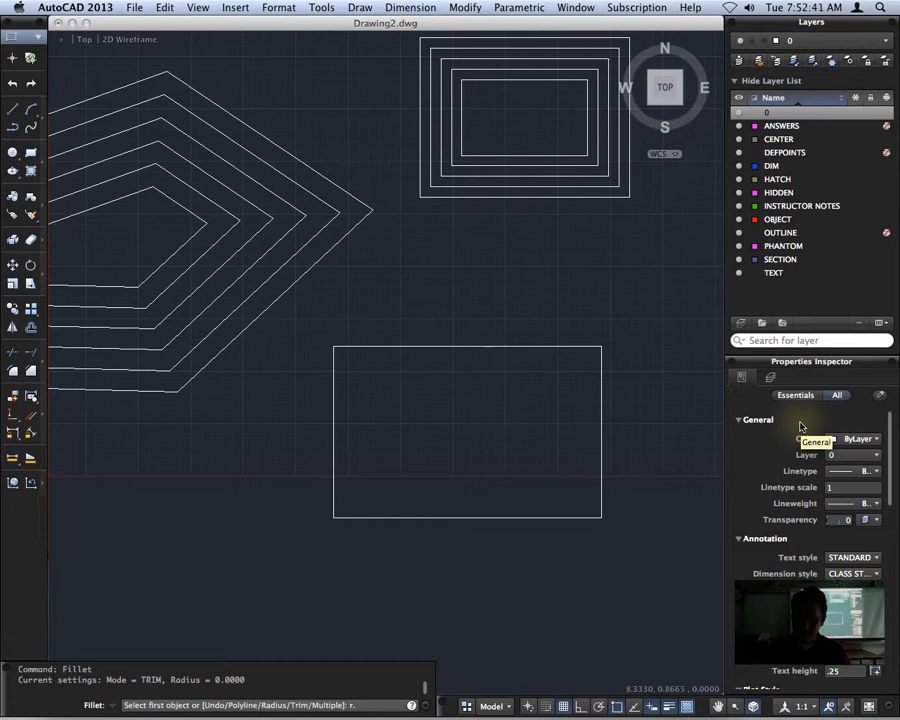
{"action": "type", "text": "r."}
{"action": "key", "text": "Return"}
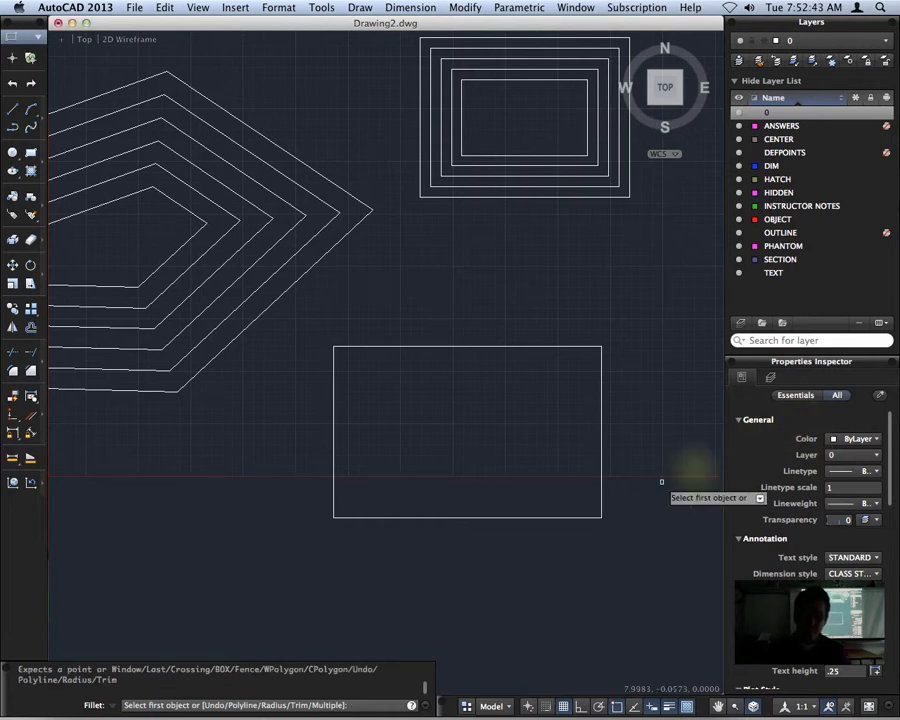
{"action": "type", "text": "m"}
{"action": "key", "text": "Return"}
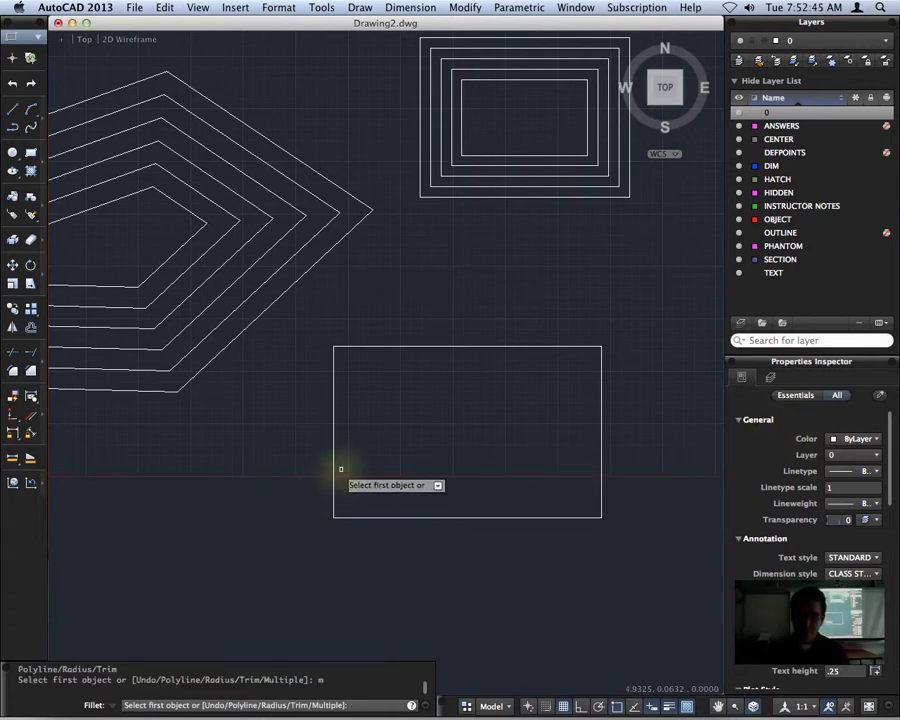
Try to fillet the new rectangle's lower-left corner at the current radius
{"action": "left_click", "coordinate": [334, 478]}
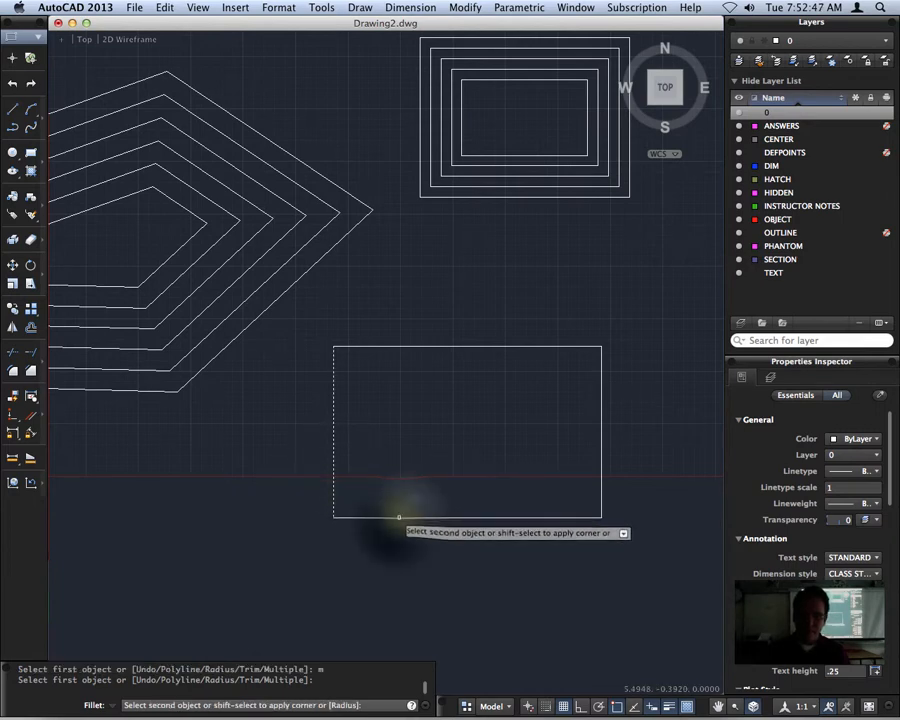
{"action": "left_click", "coordinate": [399, 517]}
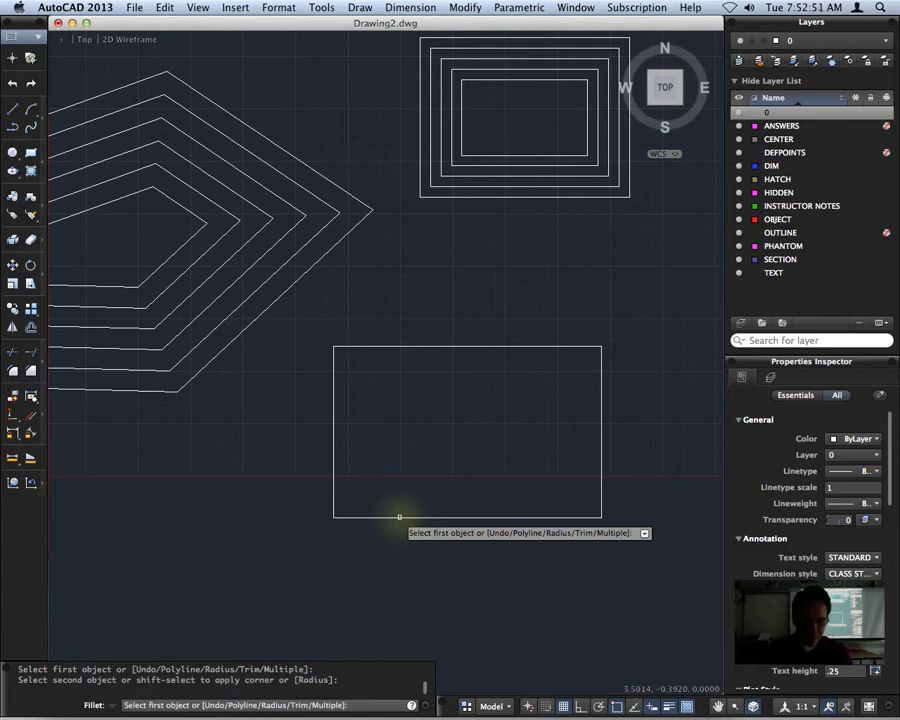
{"action": "left_click", "coordinate": [399, 517]}
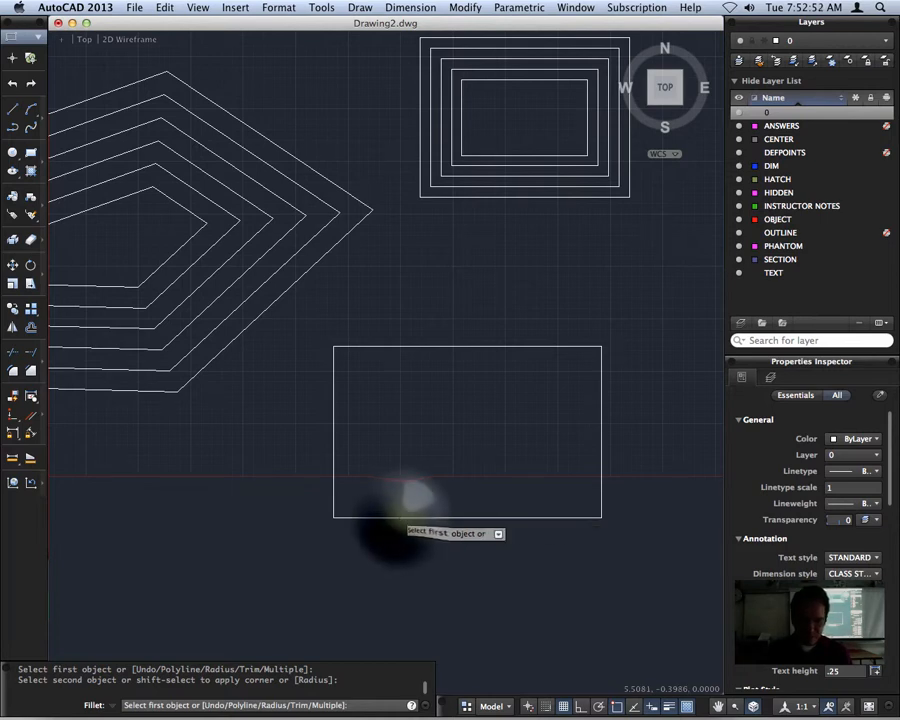
{"action": "left_click", "coordinate": [334, 470]}
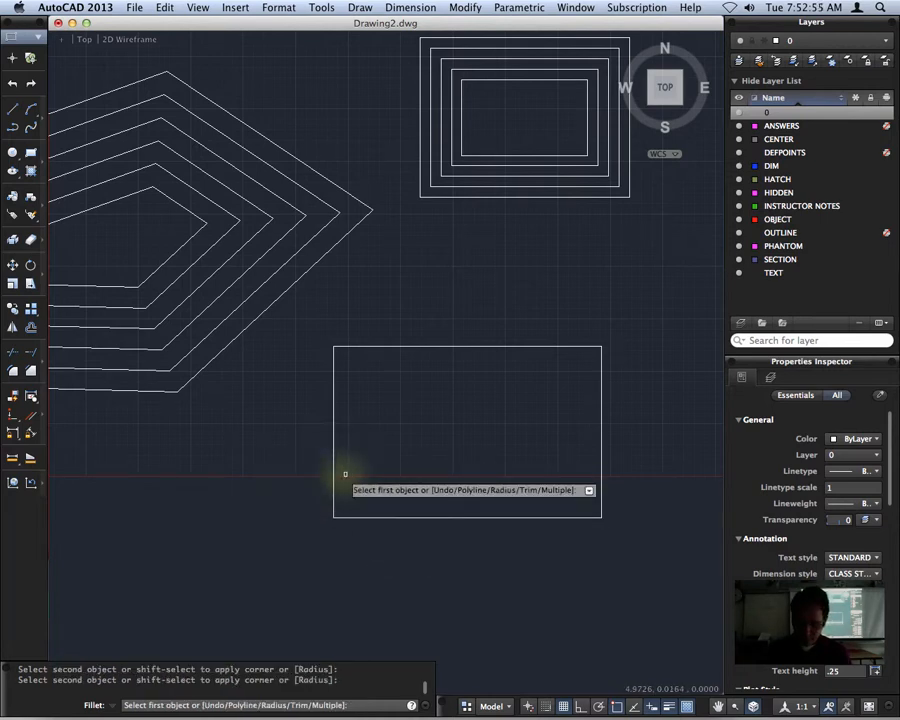
Set the fillet radius to .1 and round the new rectangle's lower-left corner
{"action": "type", "text": "r"}
{"action": "key", "text": "Return"}
{"action": "type", "text": ".1"}
{"action": "key", "text": "Return"}
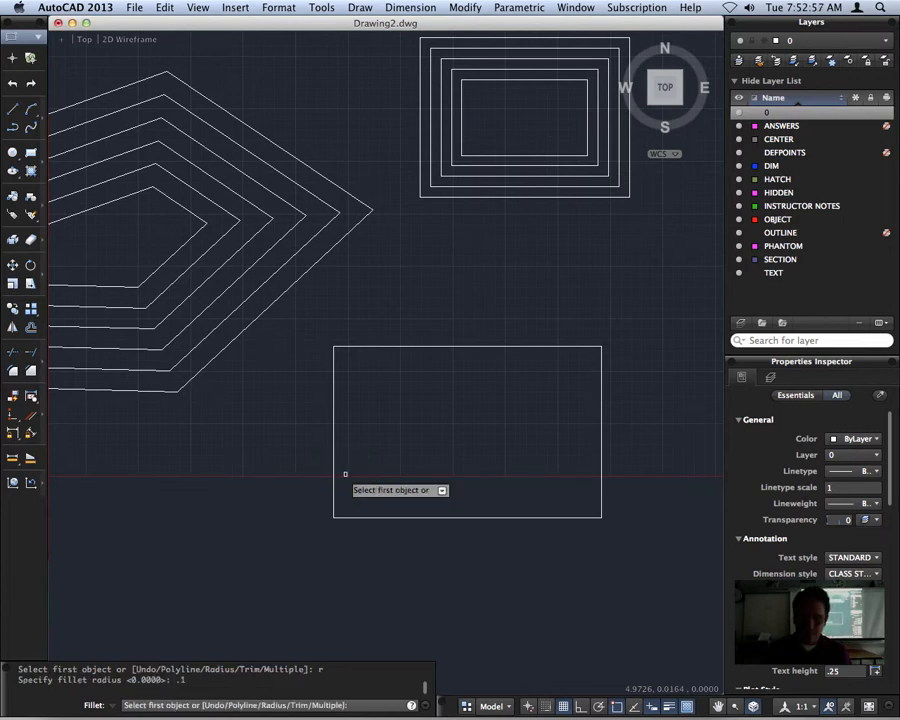
{"action": "left_click", "coordinate": [334, 480]}
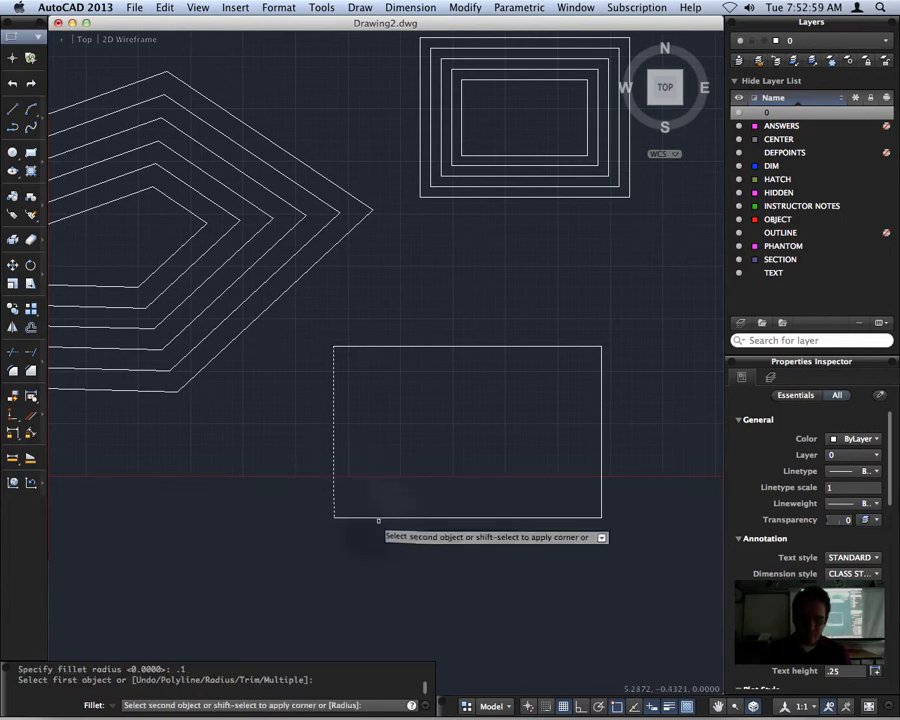
{"action": "left_click", "coordinate": [372, 517]}
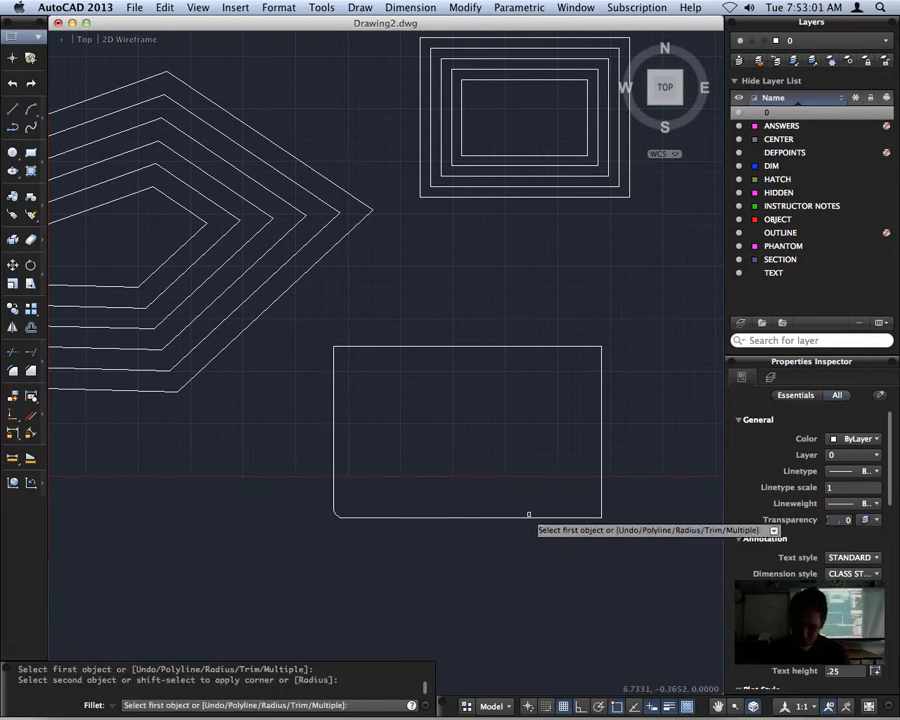
Set the fillet radius to .5, round the rectangle's lower-right corner, and end the Fillet command
{"action": "type", "text": "r"}
{"action": "key", "text": "Return"}
{"action": "type", "text": ".5"}
{"action": "key", "text": "Return"}
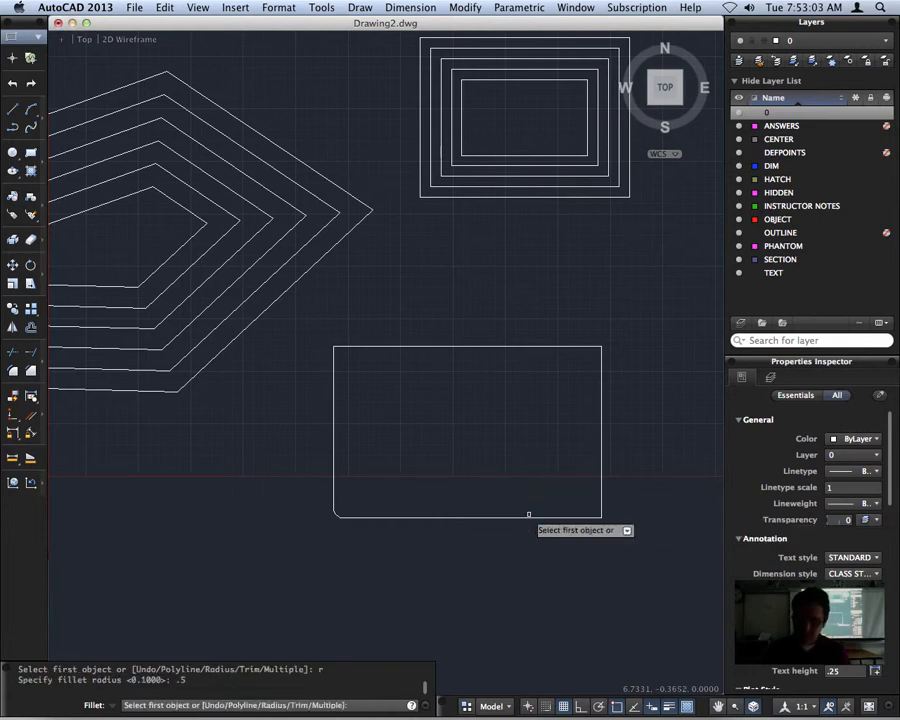
{"action": "left_click", "coordinate": [520, 517]}
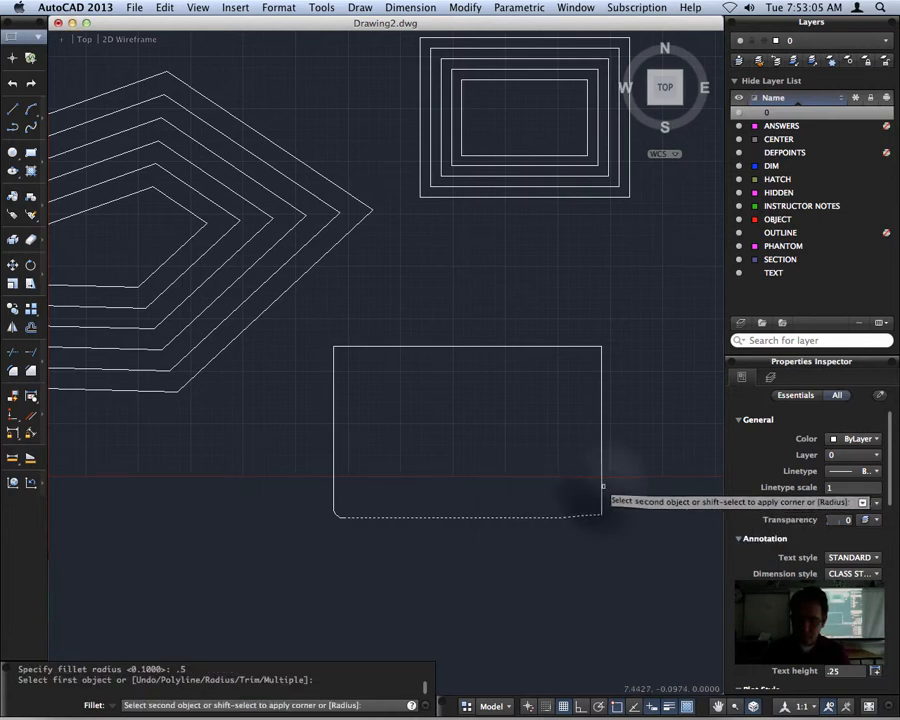
{"action": "left_click", "coordinate": [601, 485]}
{"action": "key", "text": "Escape"}
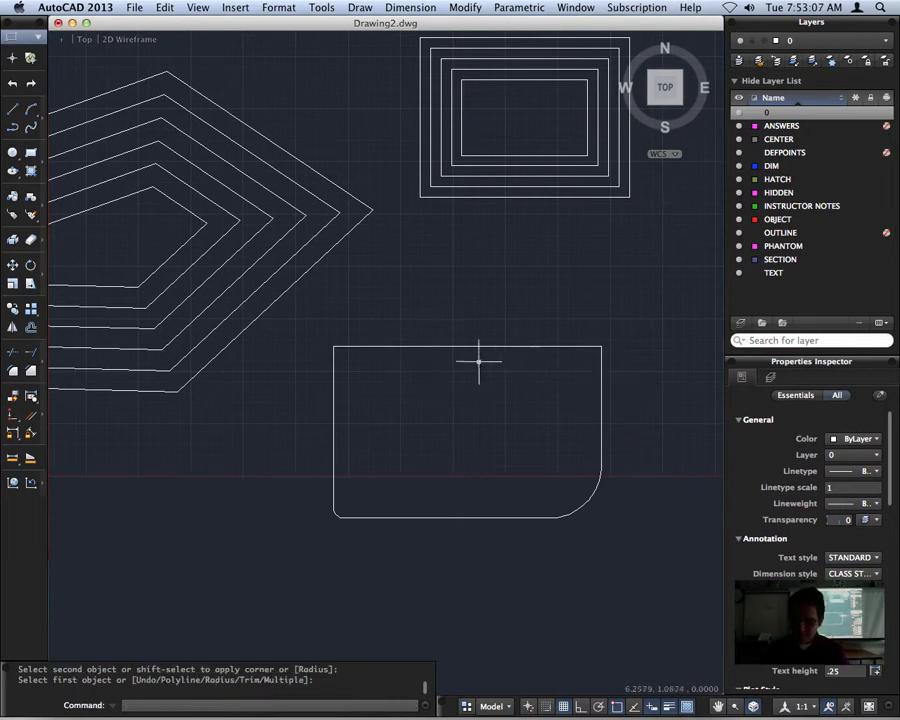
{"action": "left_click", "coordinate": [438, 346]}
{"action": "key", "text": "Escape"}
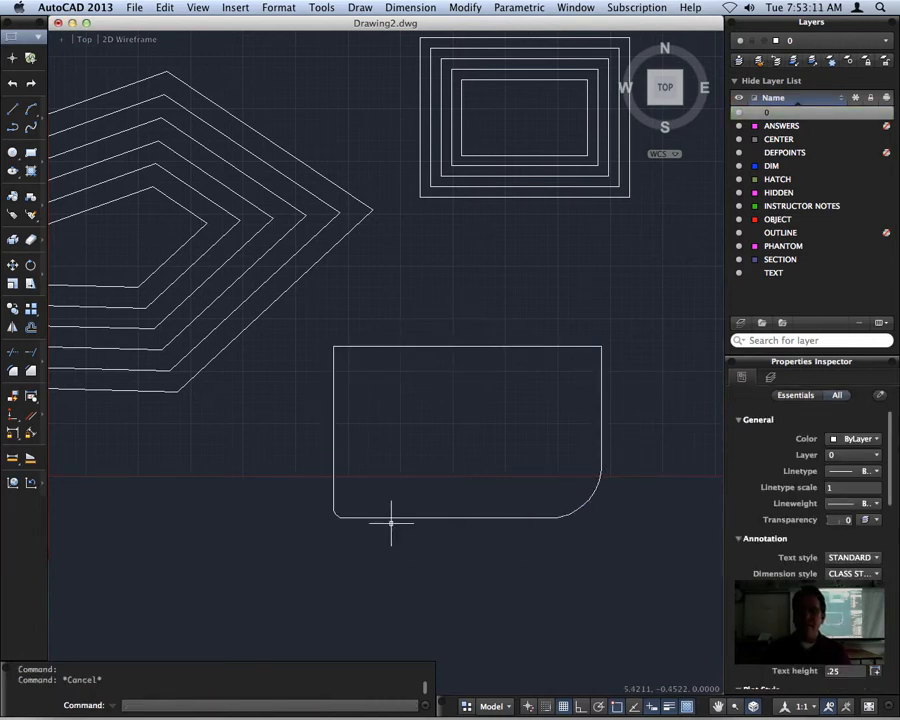
Offset the filleted rectangle inward by a distance of .3
{"action": "scroll", "coordinate": [345, 517], "scroll_direction": "up", "scroll_amount": 3}
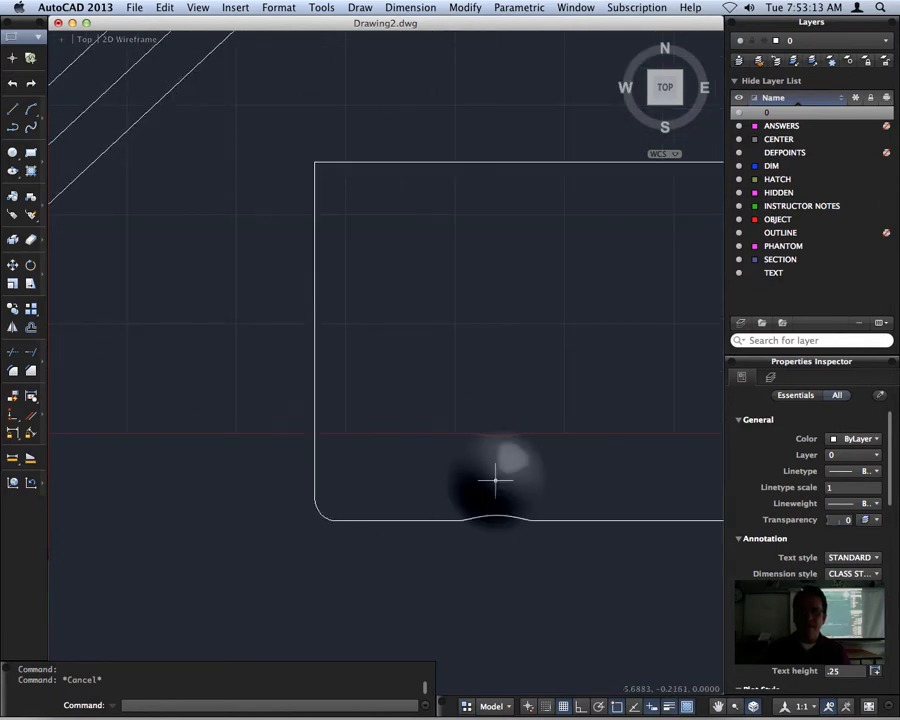
{"action": "middle_click_drag", "start_coordinate": [496, 476], "coordinate": [326, 491]}
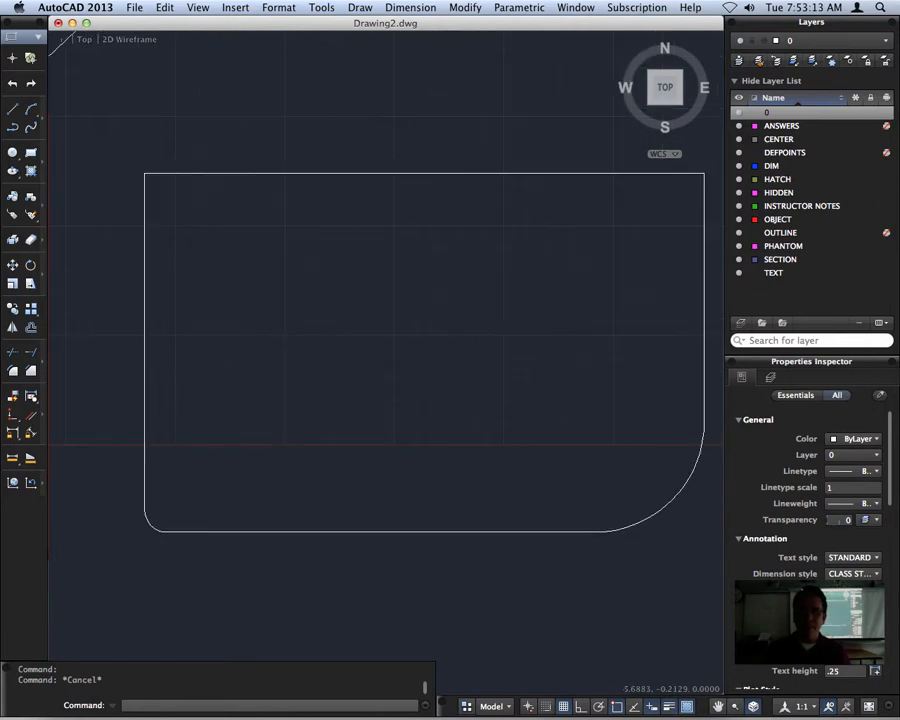
{"action": "left_click", "coordinate": [316, 173]}
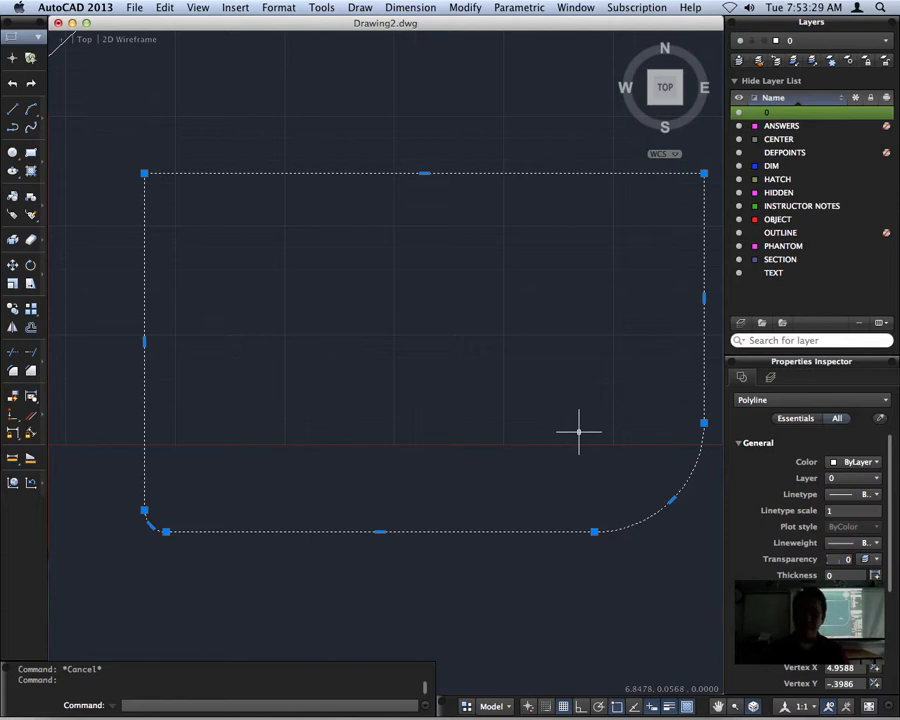
{"action": "type", "text": "off"}
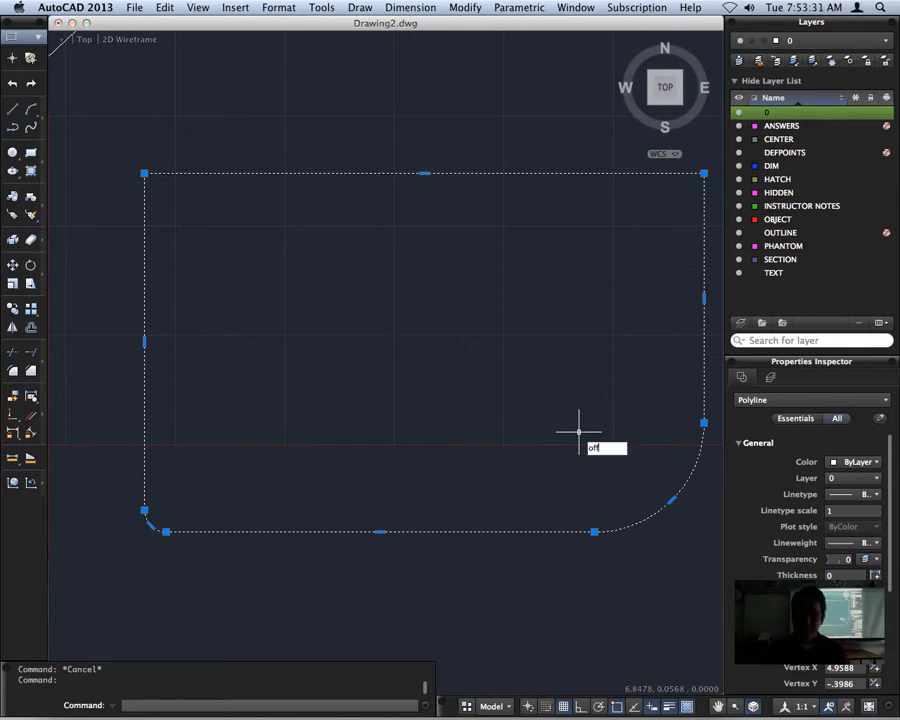
{"action": "type", "text": "set"}
{"action": "key", "text": "Return"}
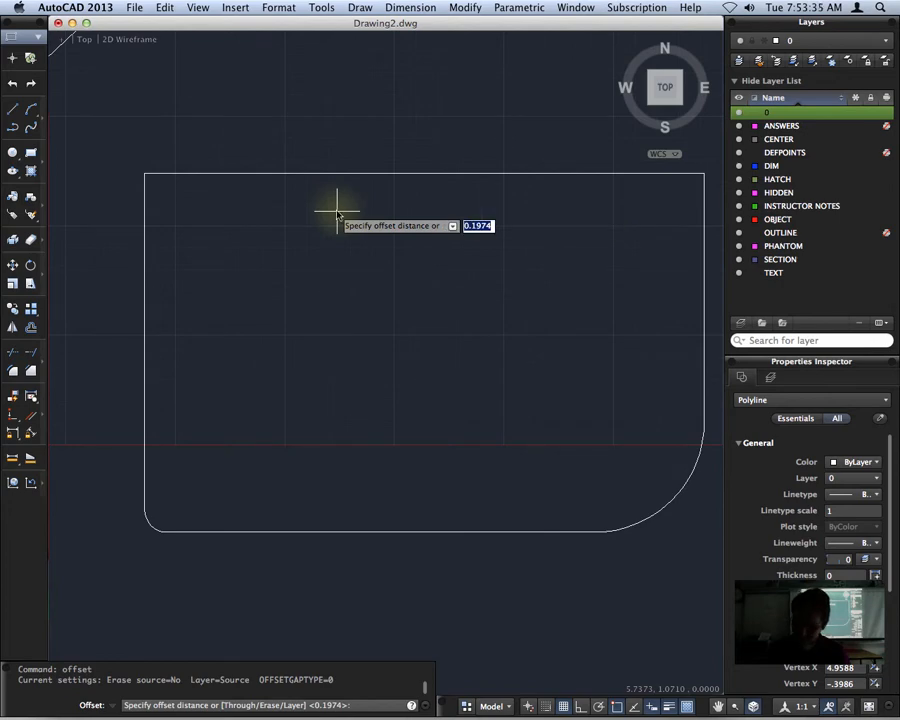
{"action": "type", "text": ".3"}
{"action": "key", "text": "Return"}
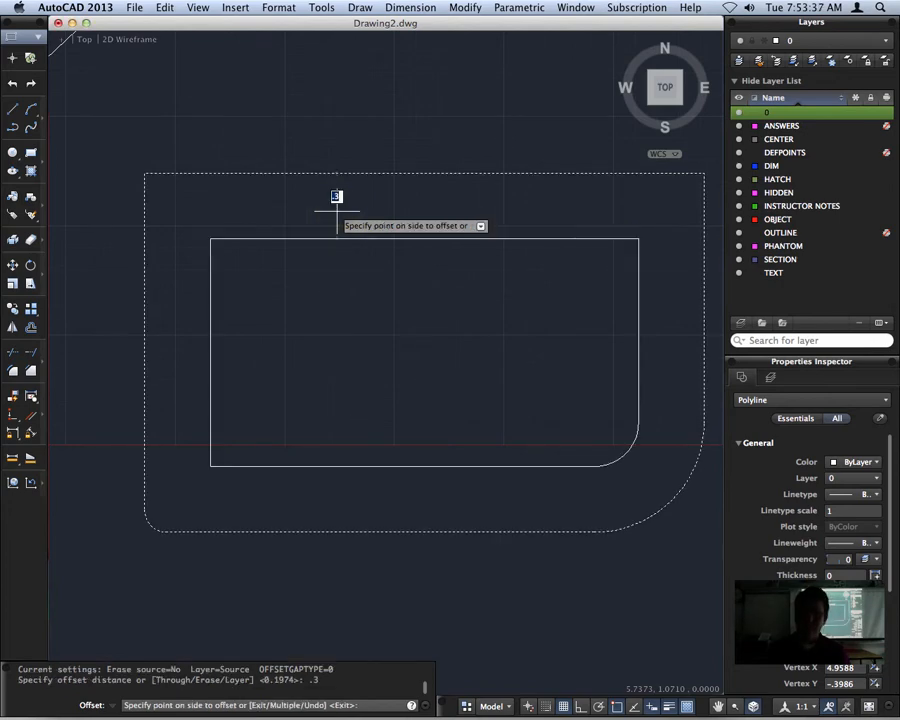
{"action": "left_click", "coordinate": [384, 331]}
Offset the filleted rectangle outward twice at the .3 distance, each time from the outermost shape, and end the Offset command
{"action": "left_click", "coordinate": [348, 532]}
{"action": "left_click", "coordinate": [330, 565]}
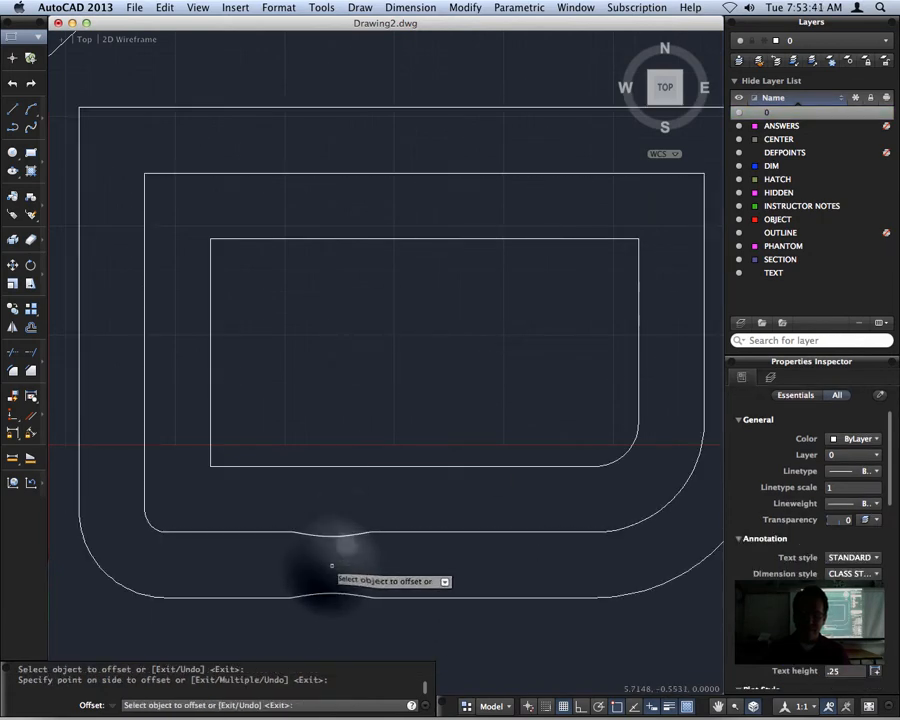
{"action": "scroll", "coordinate": [470, 610], "scroll_direction": "down", "scroll_amount": 3}
{"action": "left_click", "coordinate": [462, 603]}
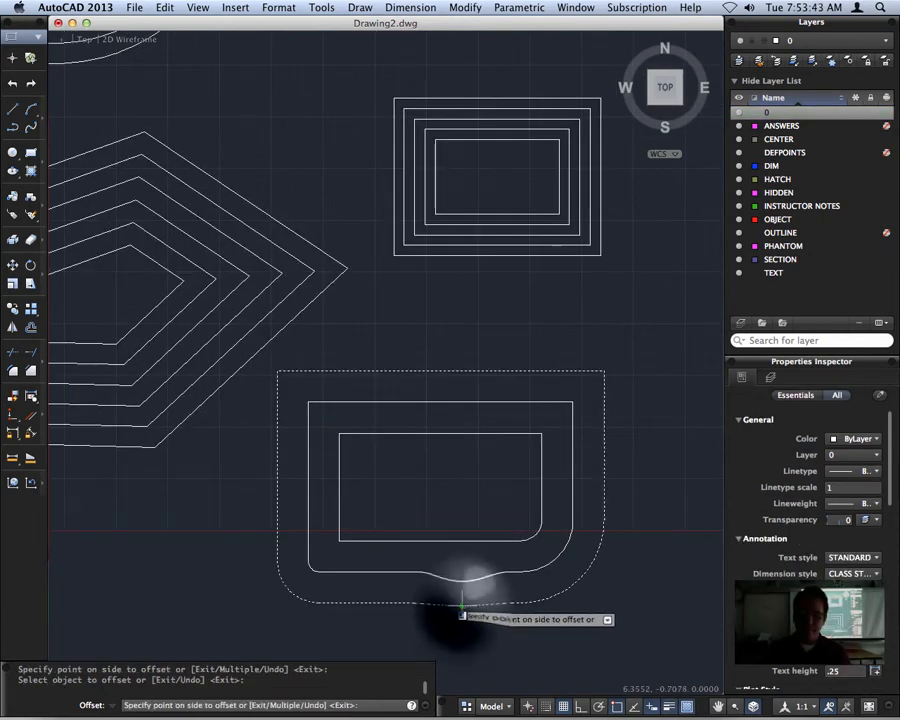
{"action": "left_click", "coordinate": [458, 612]}
{"action": "middle_click_drag", "start_coordinate": [638, 636], "coordinate": [569, 485]}
{"action": "scroll", "coordinate": [569, 485], "scroll_direction": "up", "scroll_amount": 1}
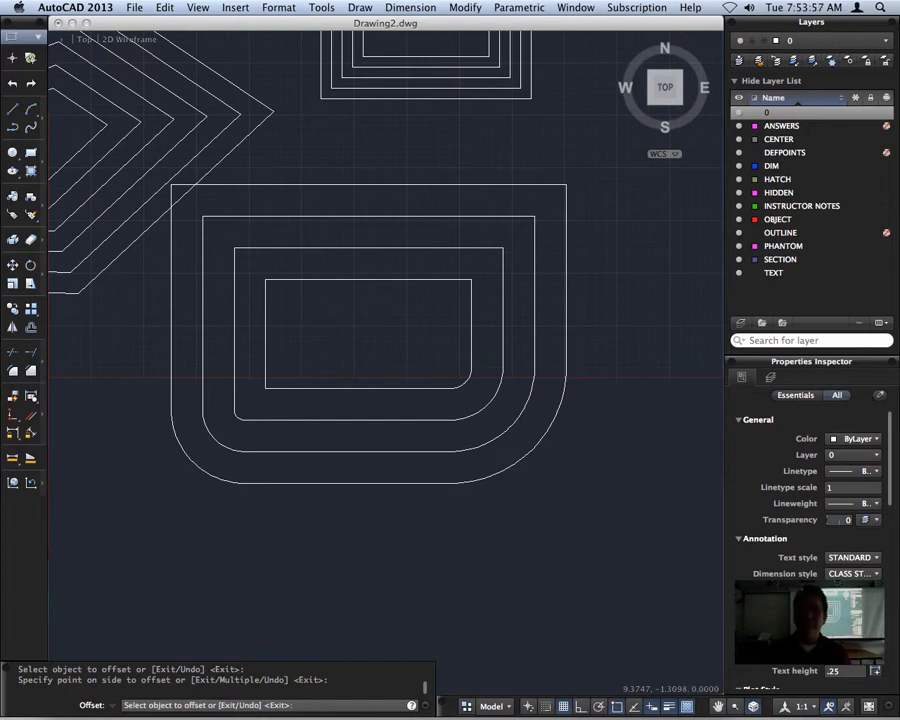
{"action": "scroll", "coordinate": [350, 220], "scroll_direction": "down", "scroll_amount": 5}
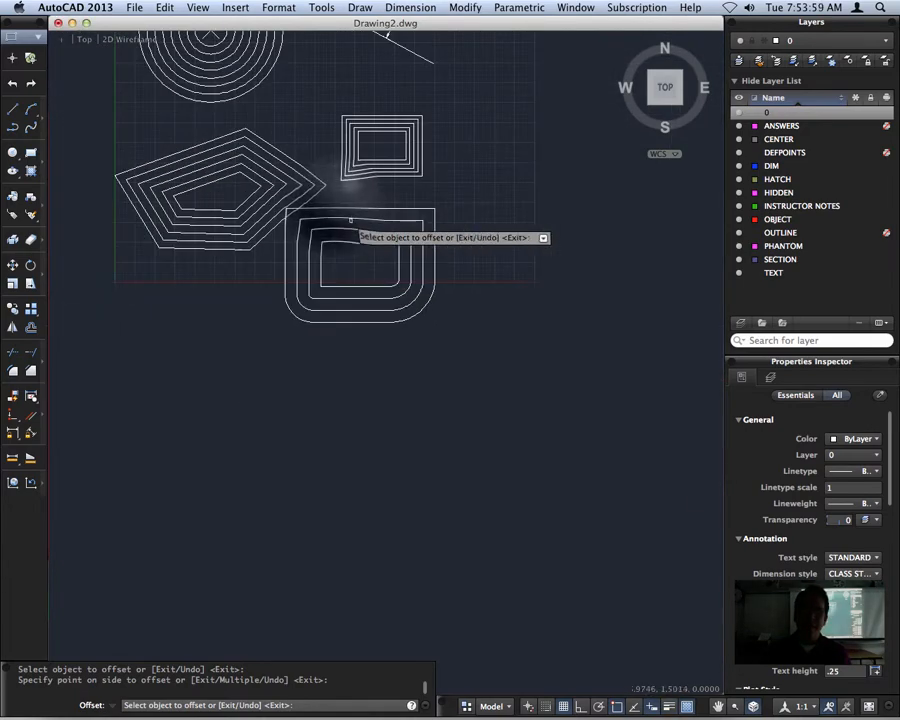
{"action": "scroll", "coordinate": [350, 219], "scroll_direction": "up", "scroll_amount": 10}
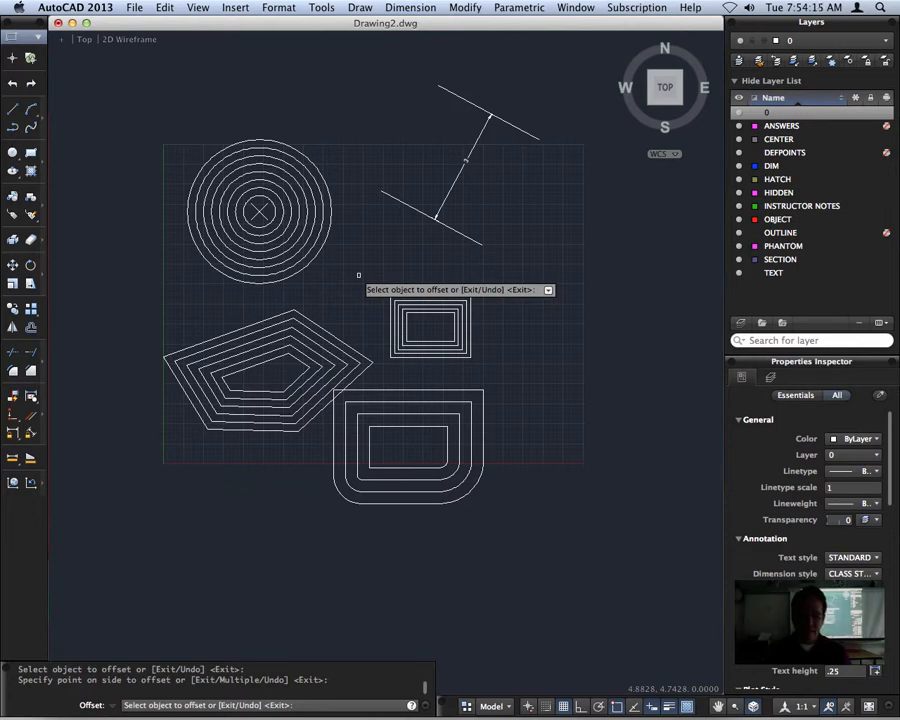
{"action": "key", "text": "Escape"}
{"action": "type", "text": "offse"}
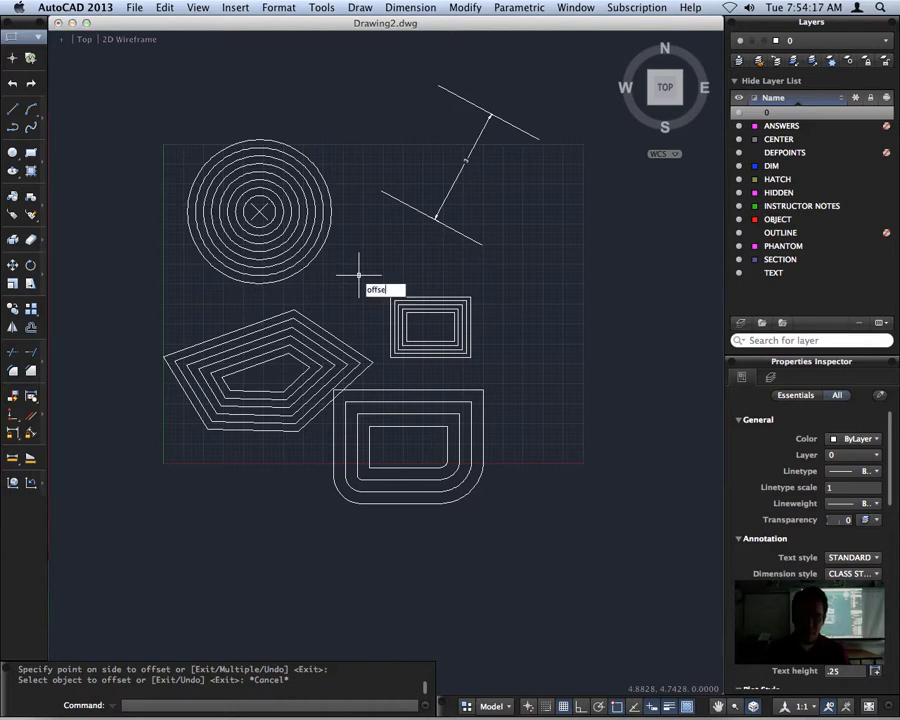
{"action": "type", "text": "t"}
{"action": "key", "text": "Return"}
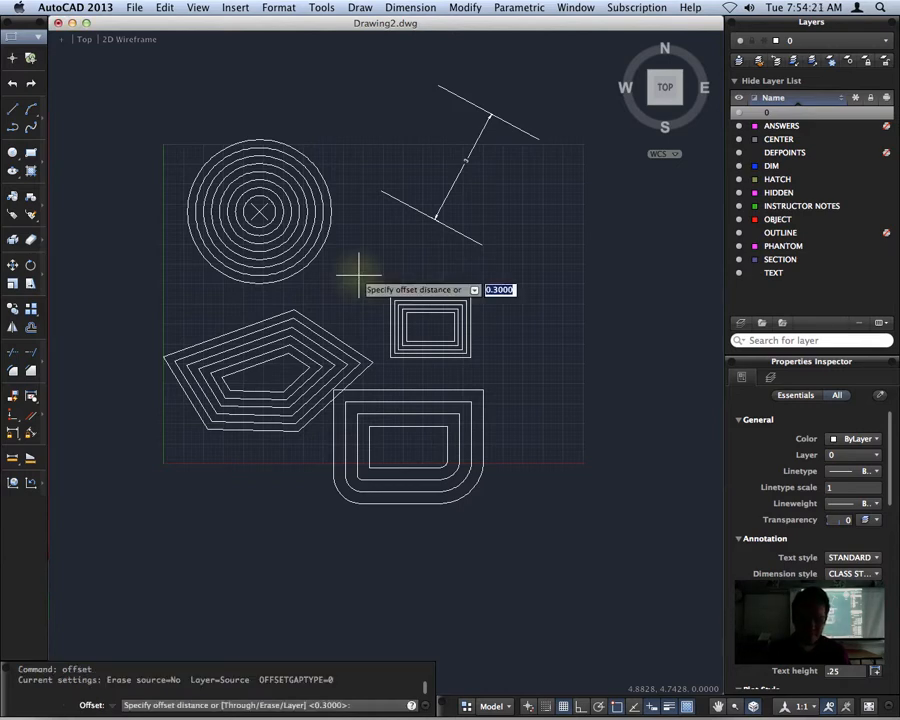
{"action": "key", "text": "Escape"}
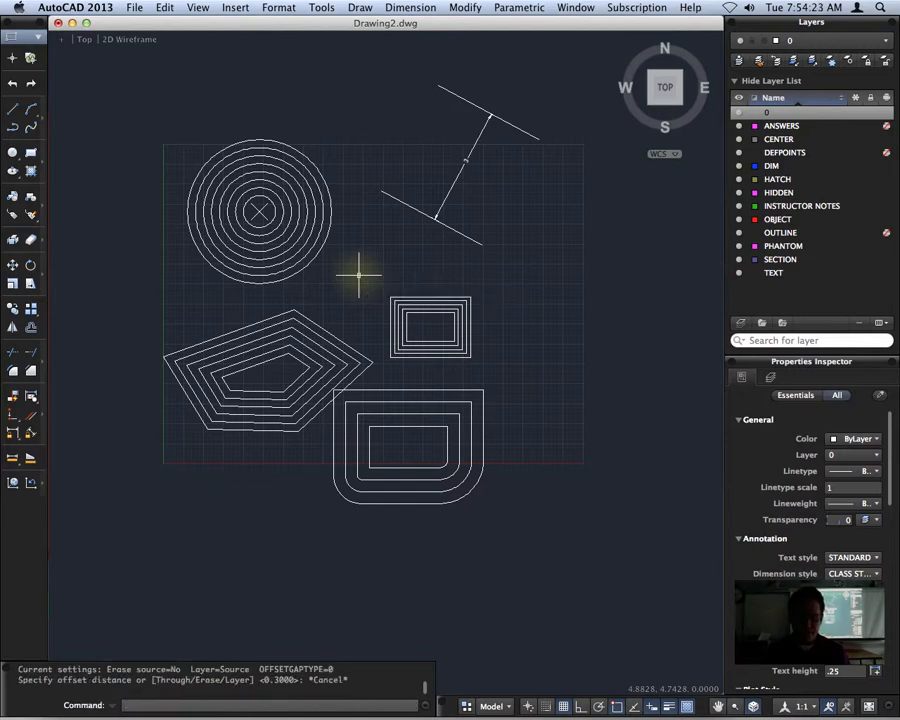